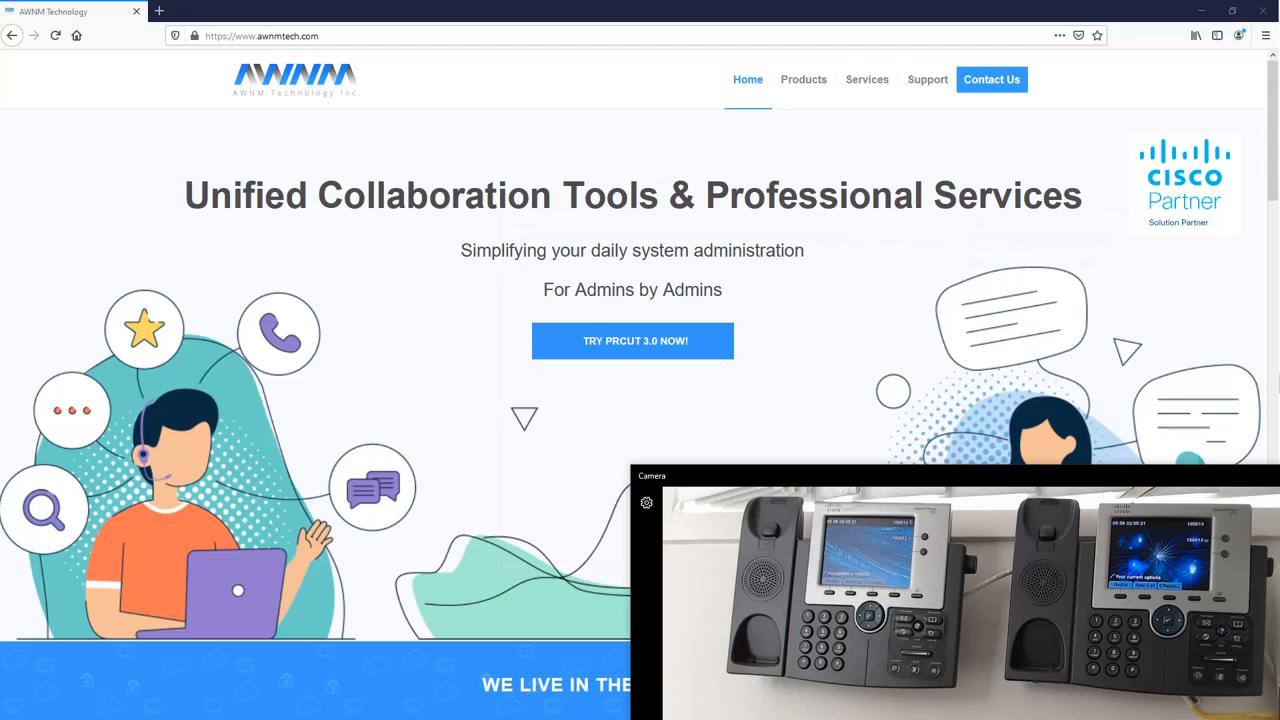
Switch to the Phone Remote Control/Update tool and start phone control/script recording for models 7945, 7965
key("alt+Tab")
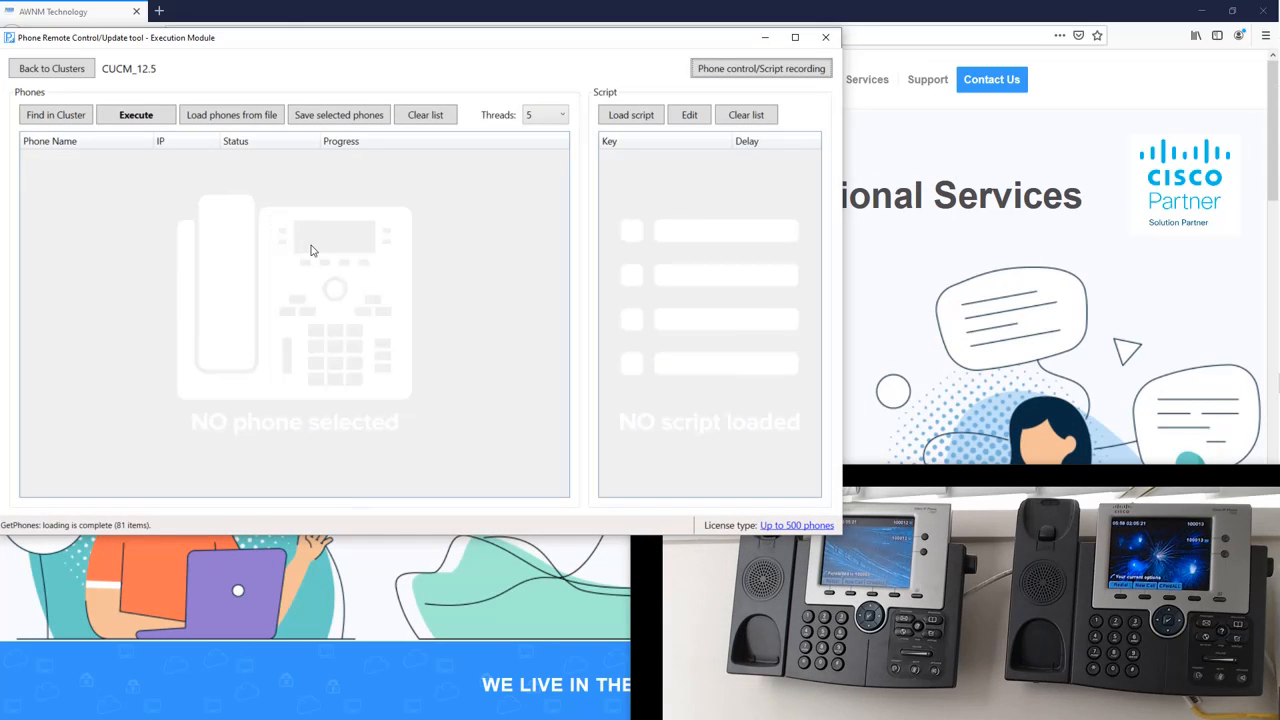
left_click(757, 70)
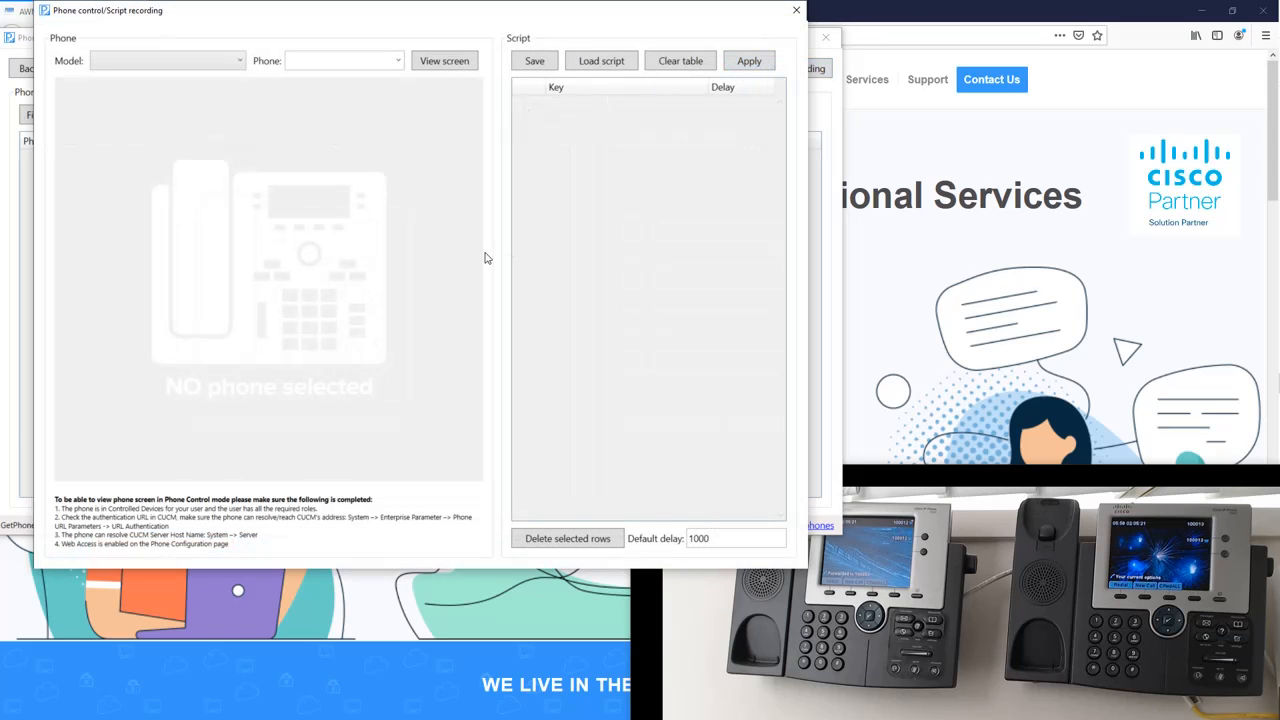
left_click(240, 63)
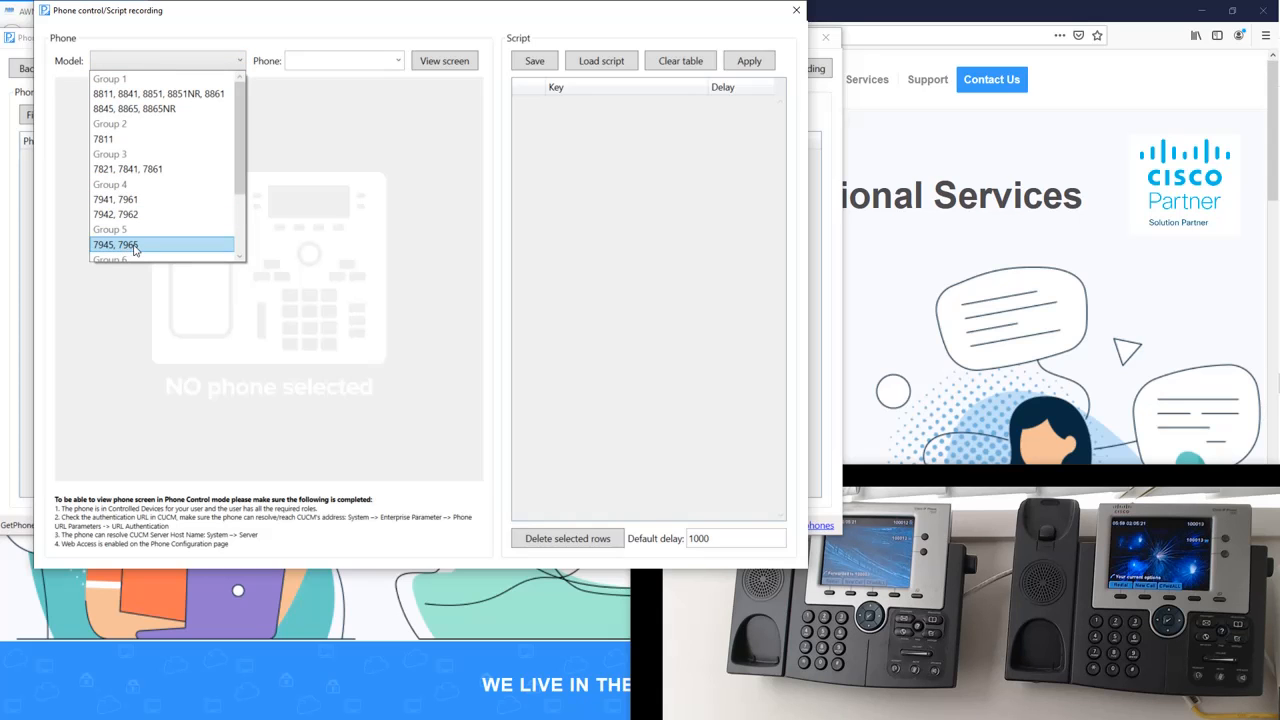
left_click(136, 248)
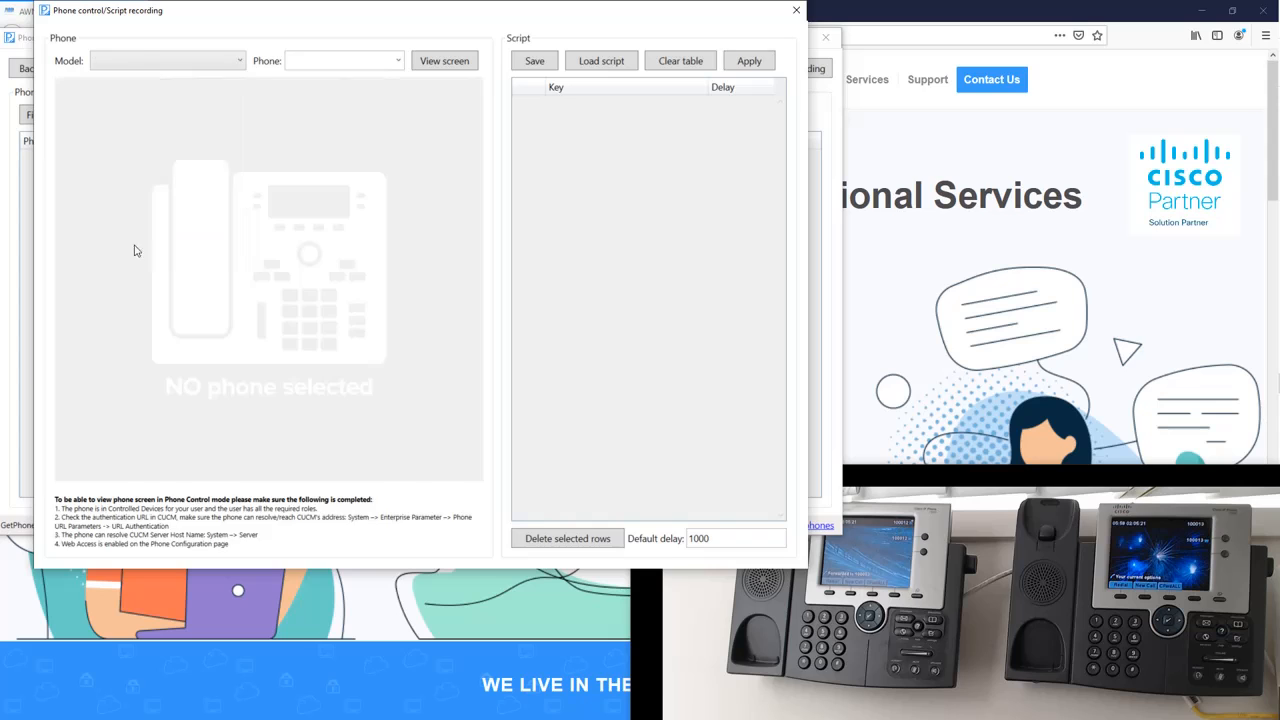
Look up phones containing 97, choose SEPD4D748FED979 and start viewing its screen
left_click(398, 62)
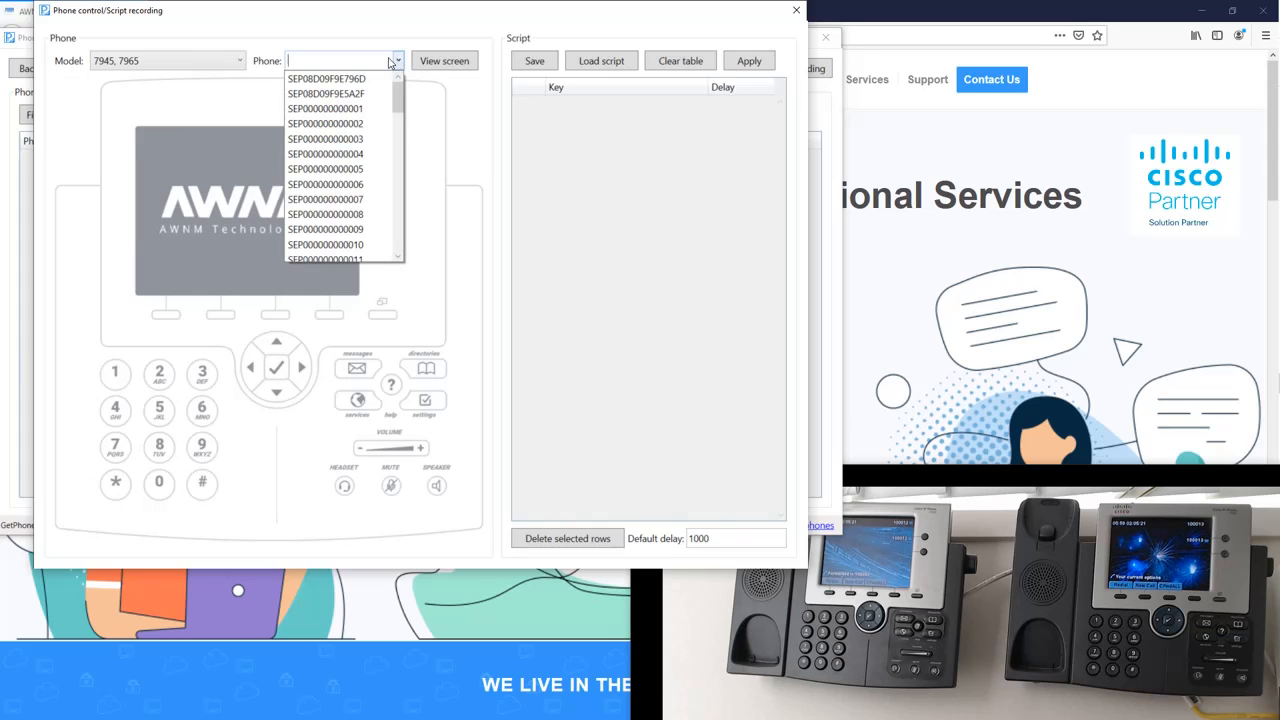
left_click(335, 62)
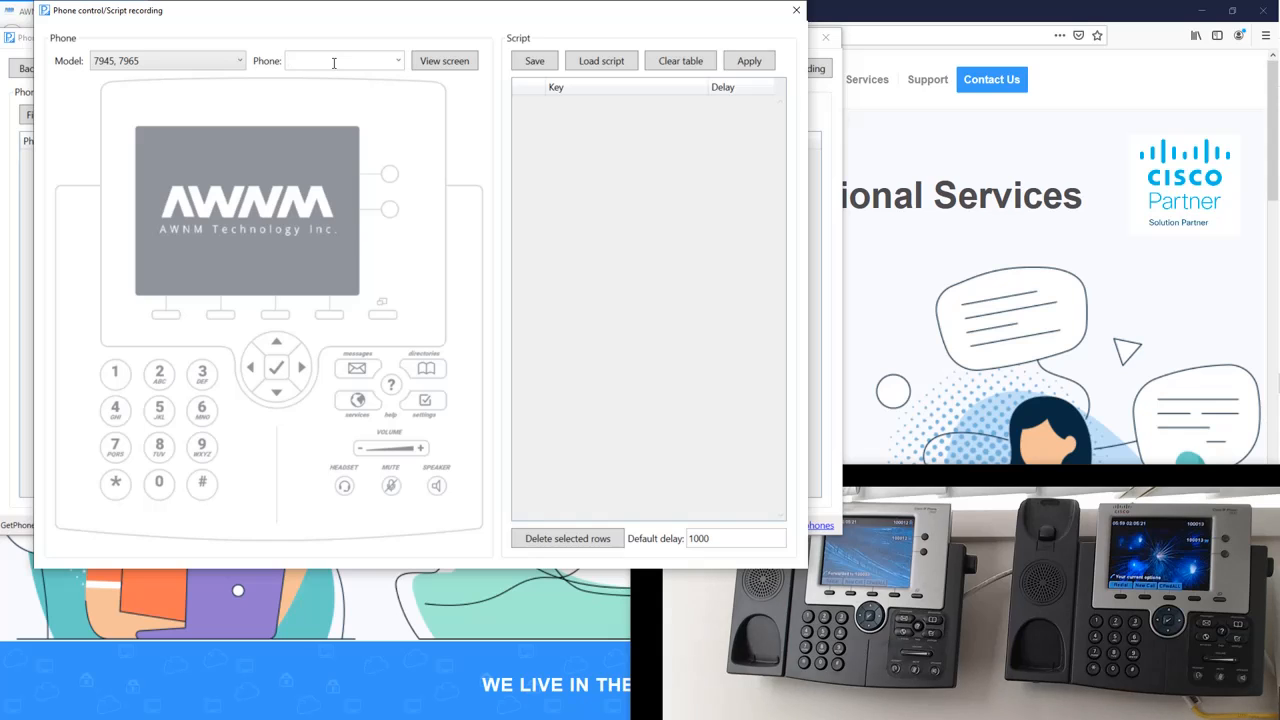
type("97")
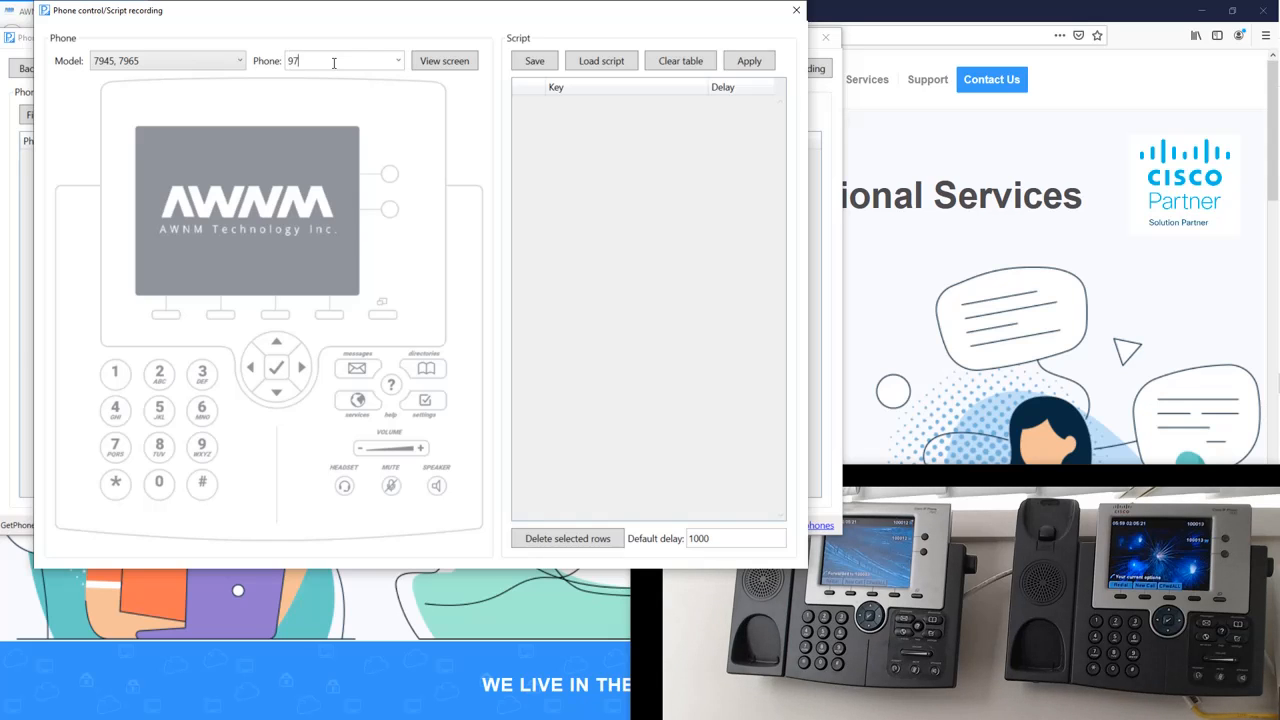
left_click(397, 63)
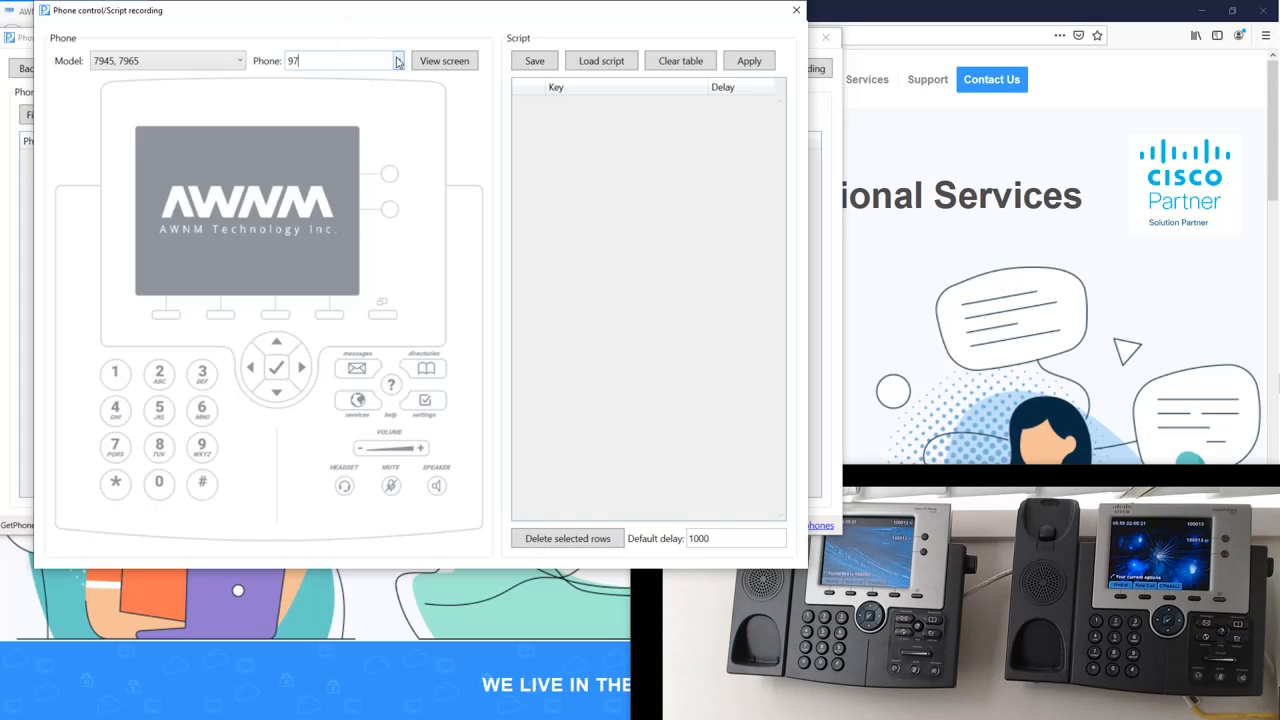
left_click(358, 79)
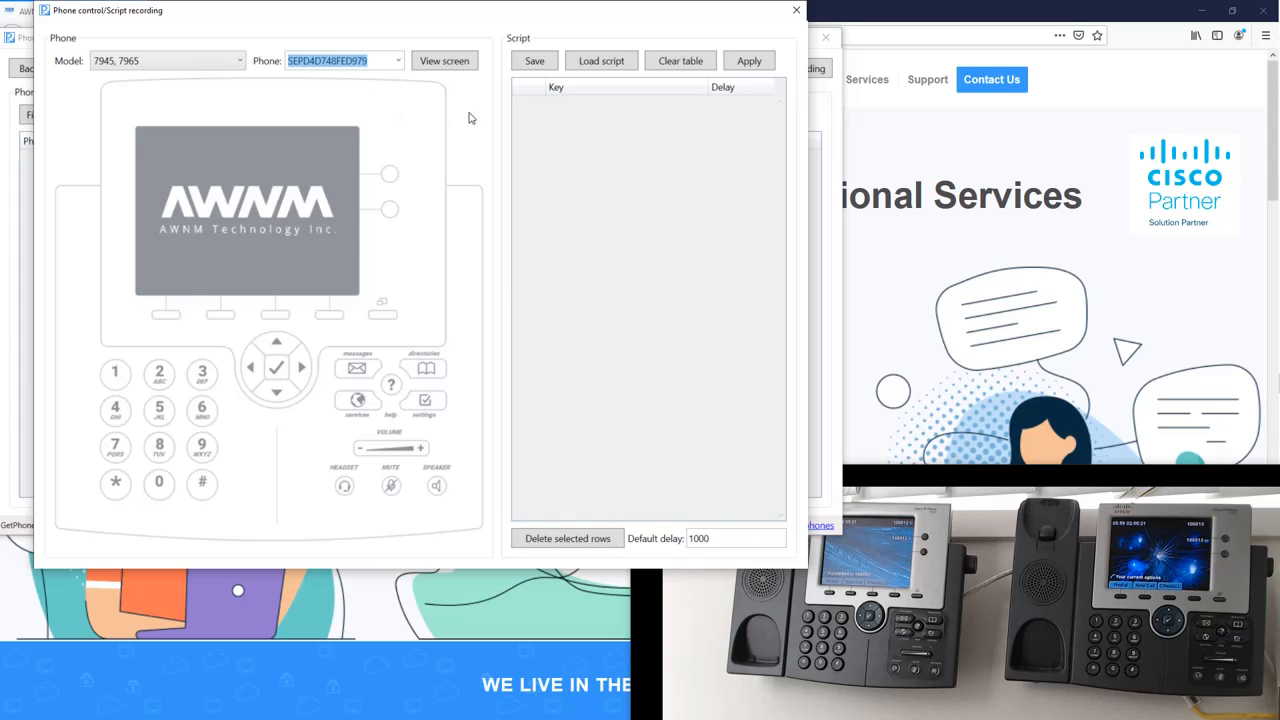
left_click(445, 62)
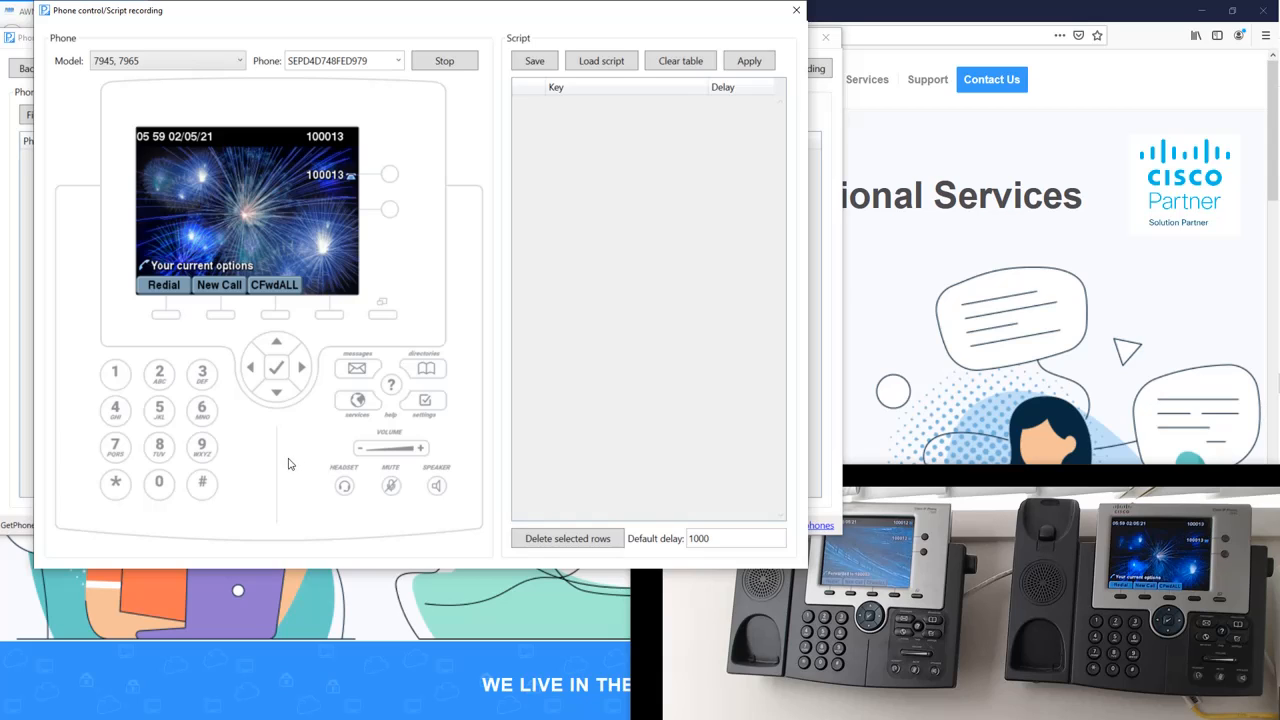
Record the phone keys that open Settings, User Preferences and the Background Images list
left_click(425, 401)
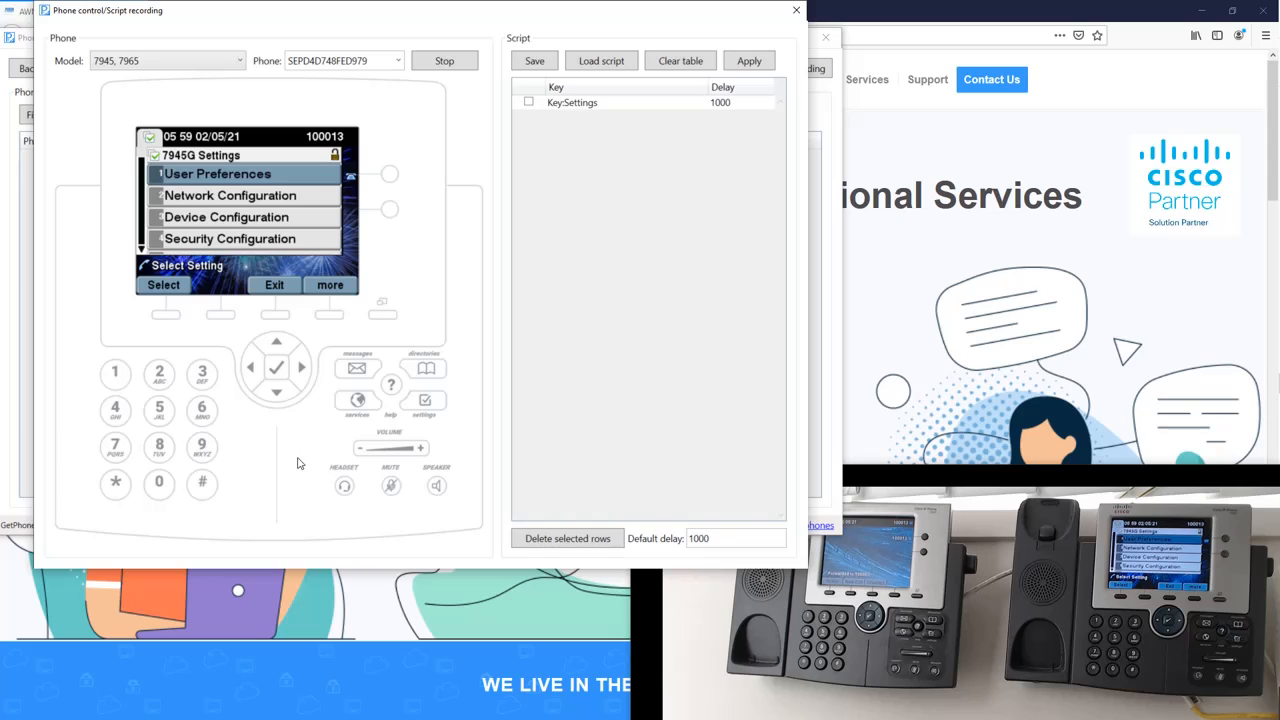
left_click(116, 374)
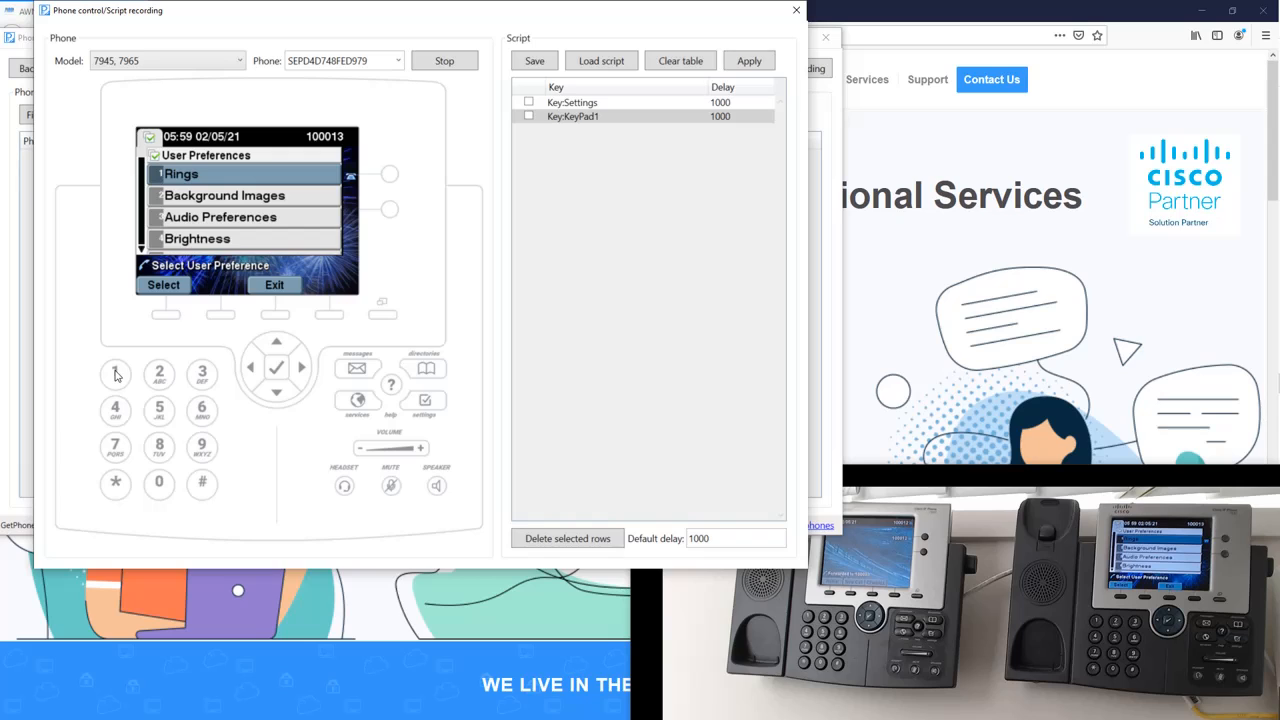
left_click(156, 379)
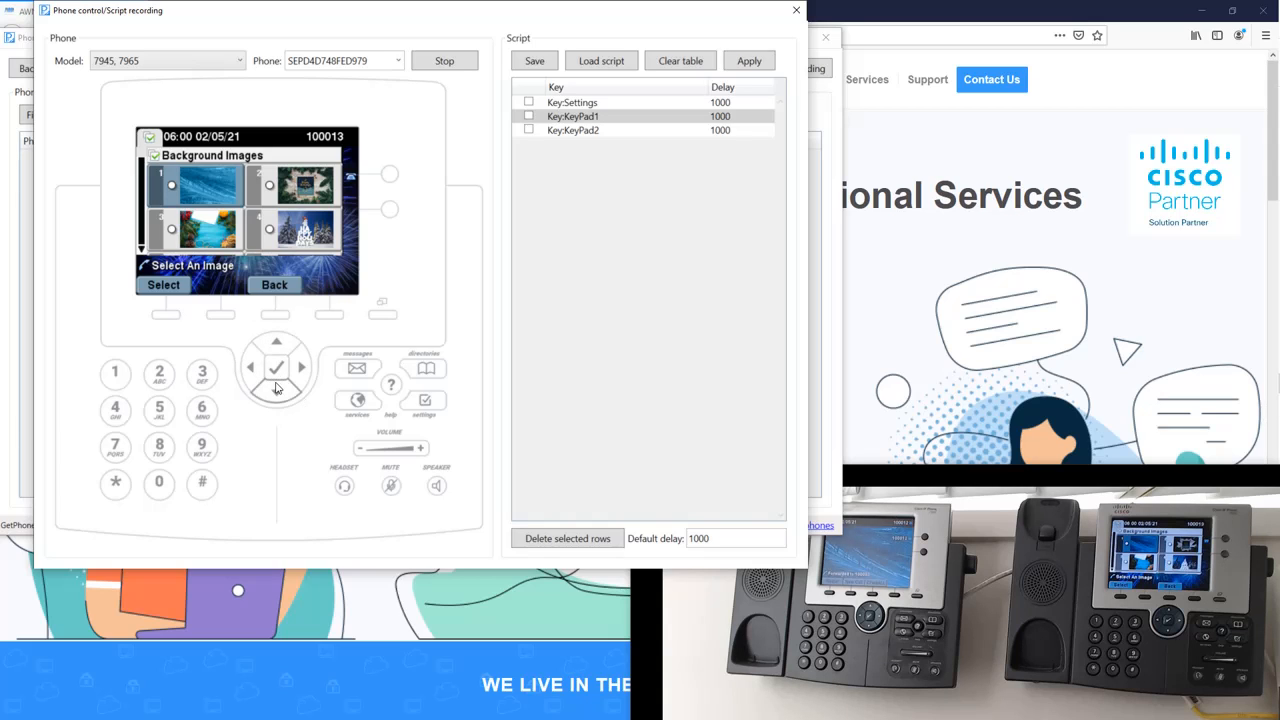
Record selecting and saving background image 3, then exiting the phone's menus to its home screen
left_click(278, 391)
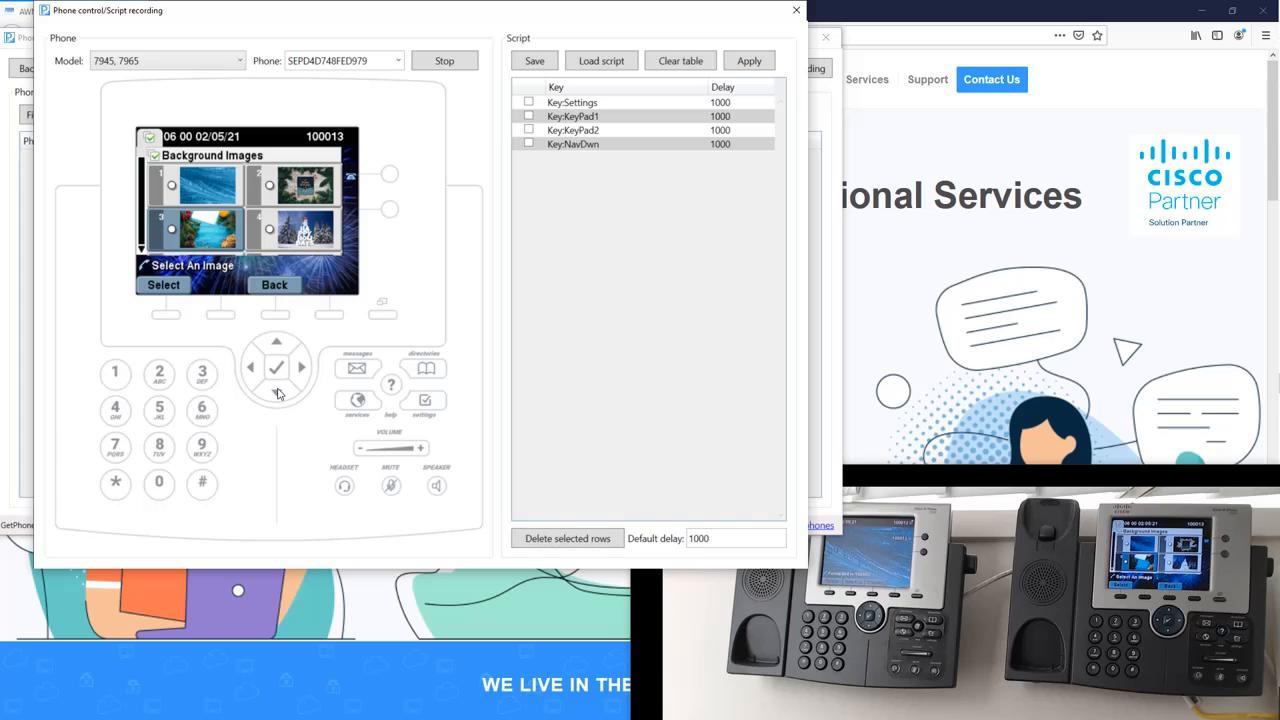
left_click(166, 316)
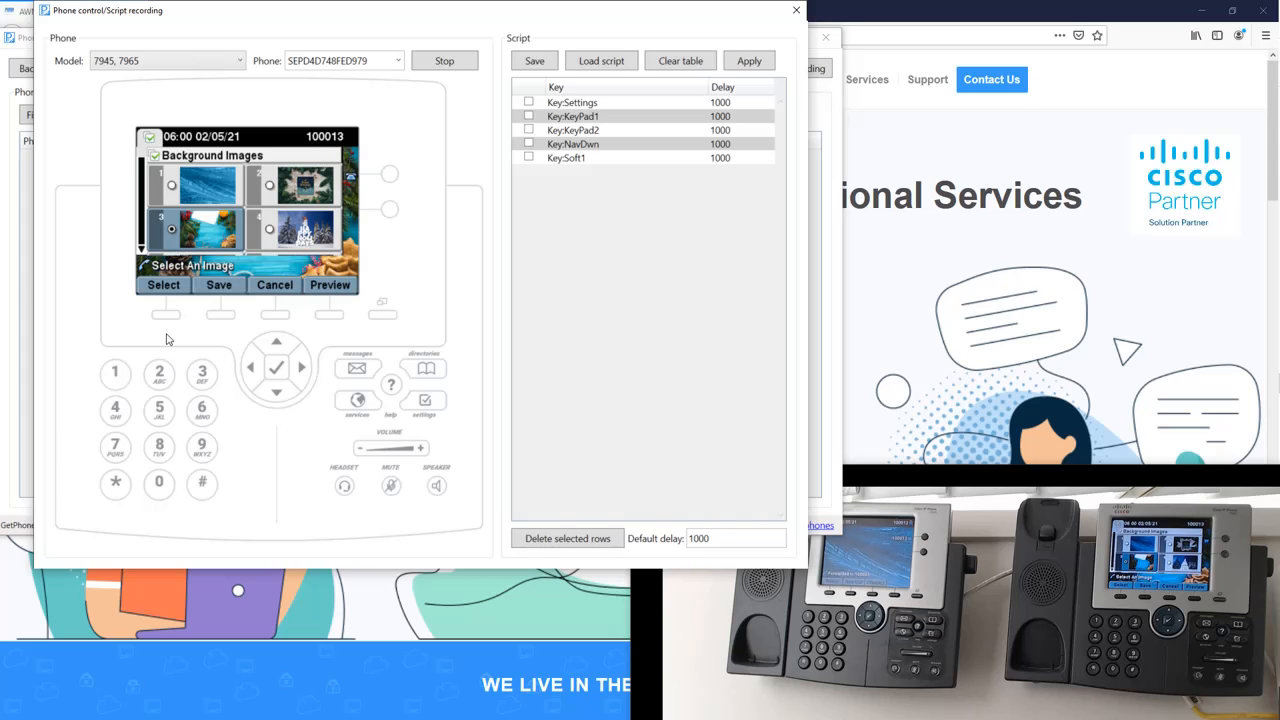
left_click(221, 316)
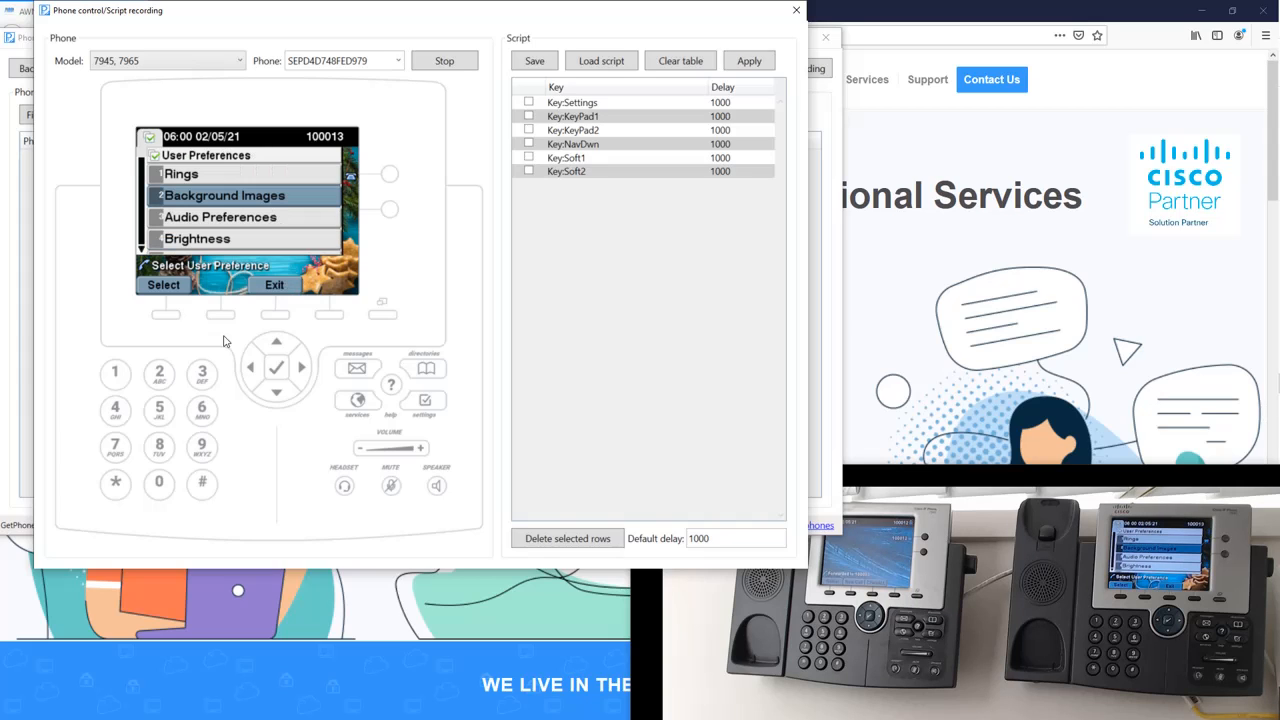
left_click(276, 316)
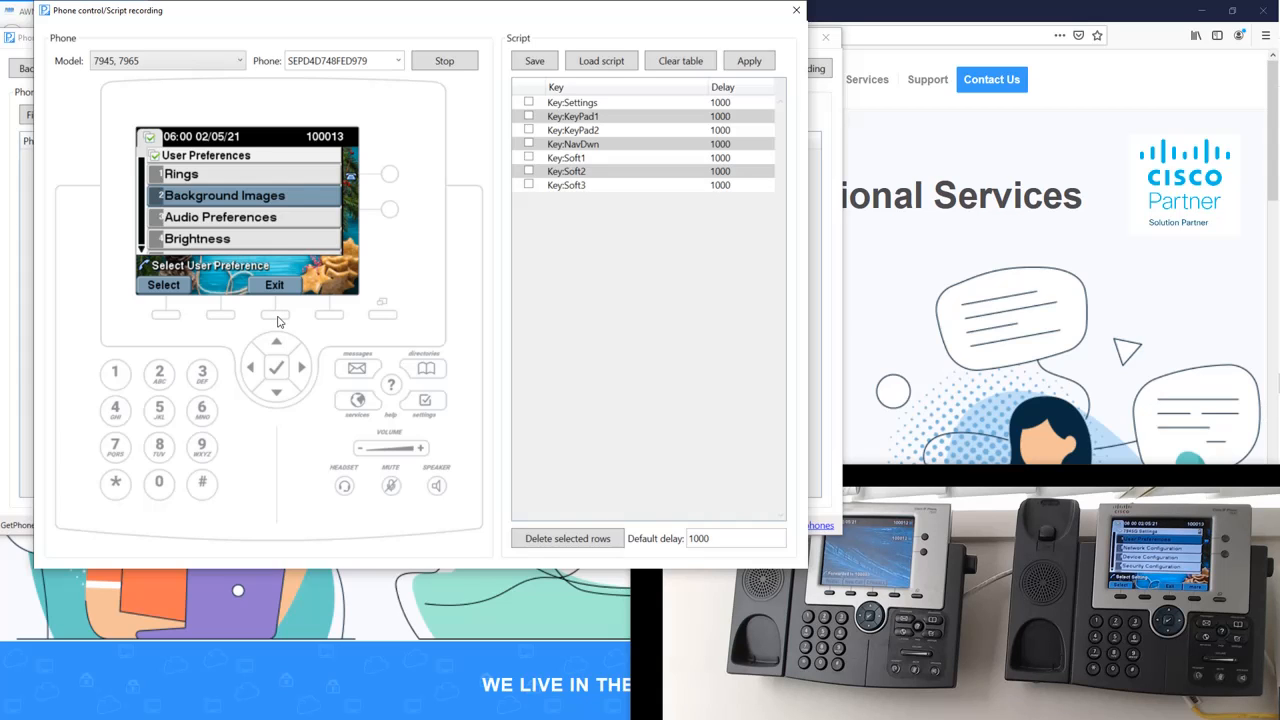
left_click(277, 317)
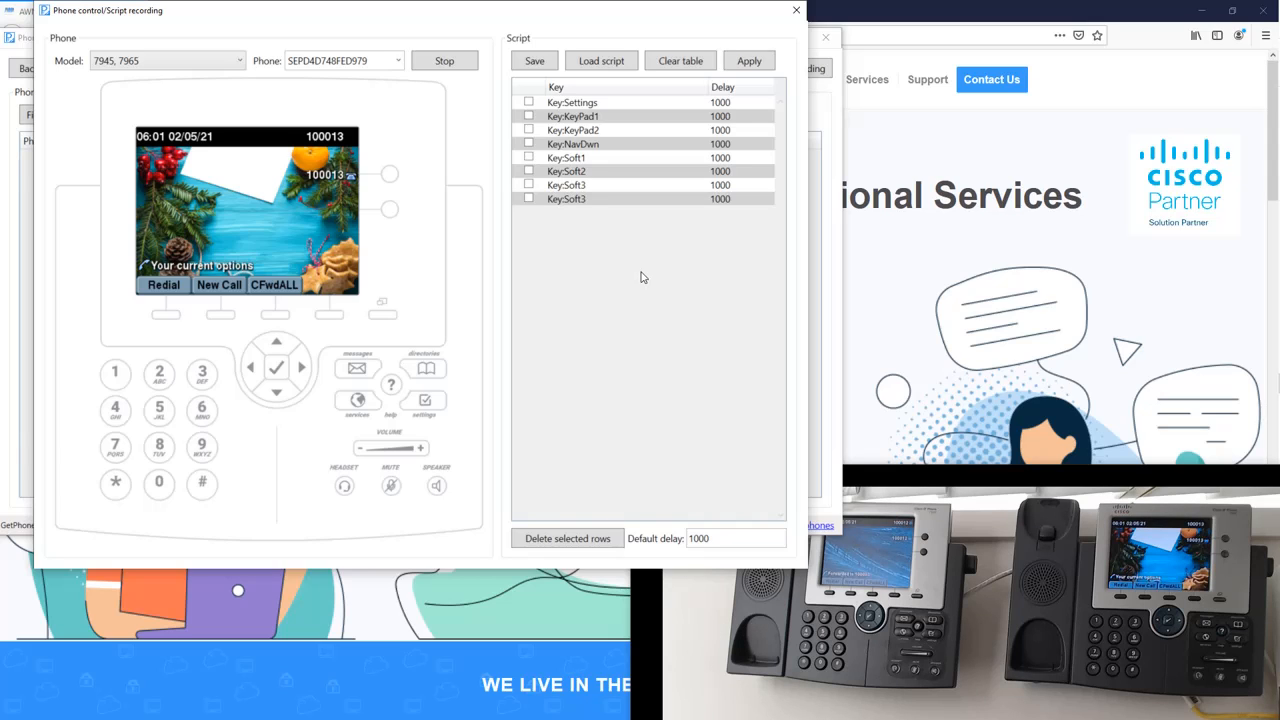
Set the script delay to 5000 for the KeyPad2, NavDwn and Soft1 keys
left_click(724, 133)
left_click(722, 134)
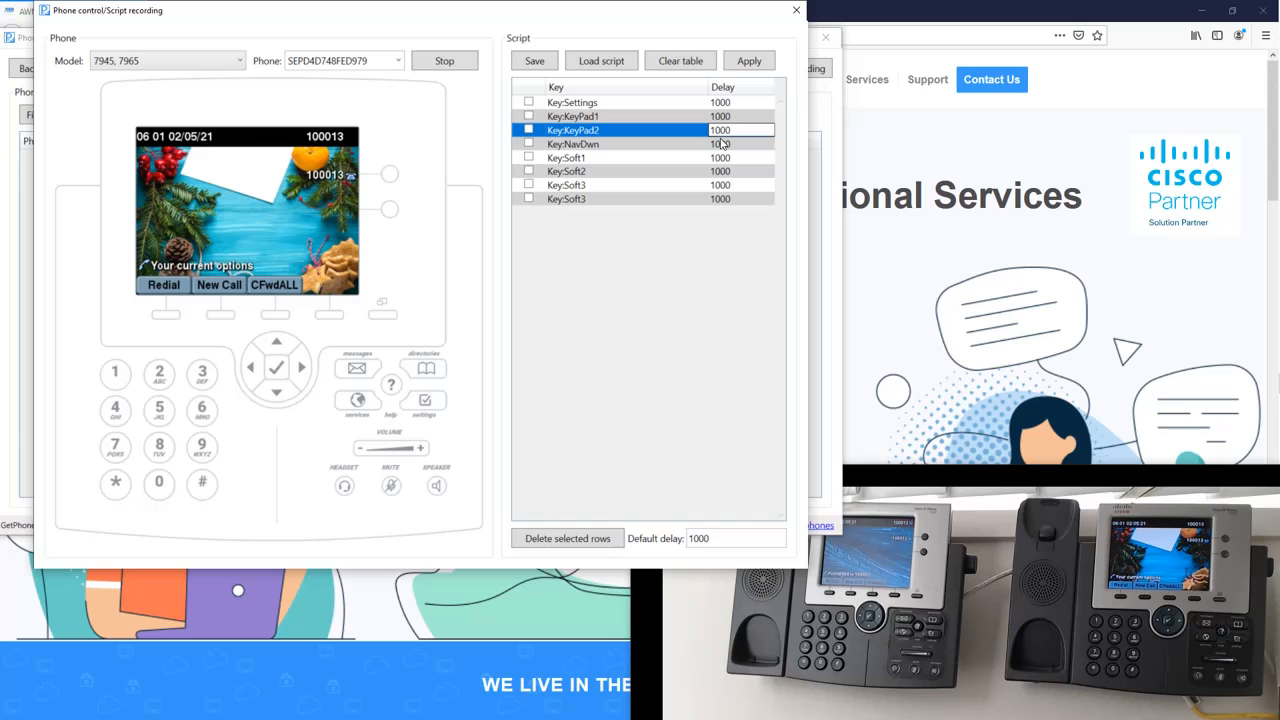
key("BackSpace")
type("5")
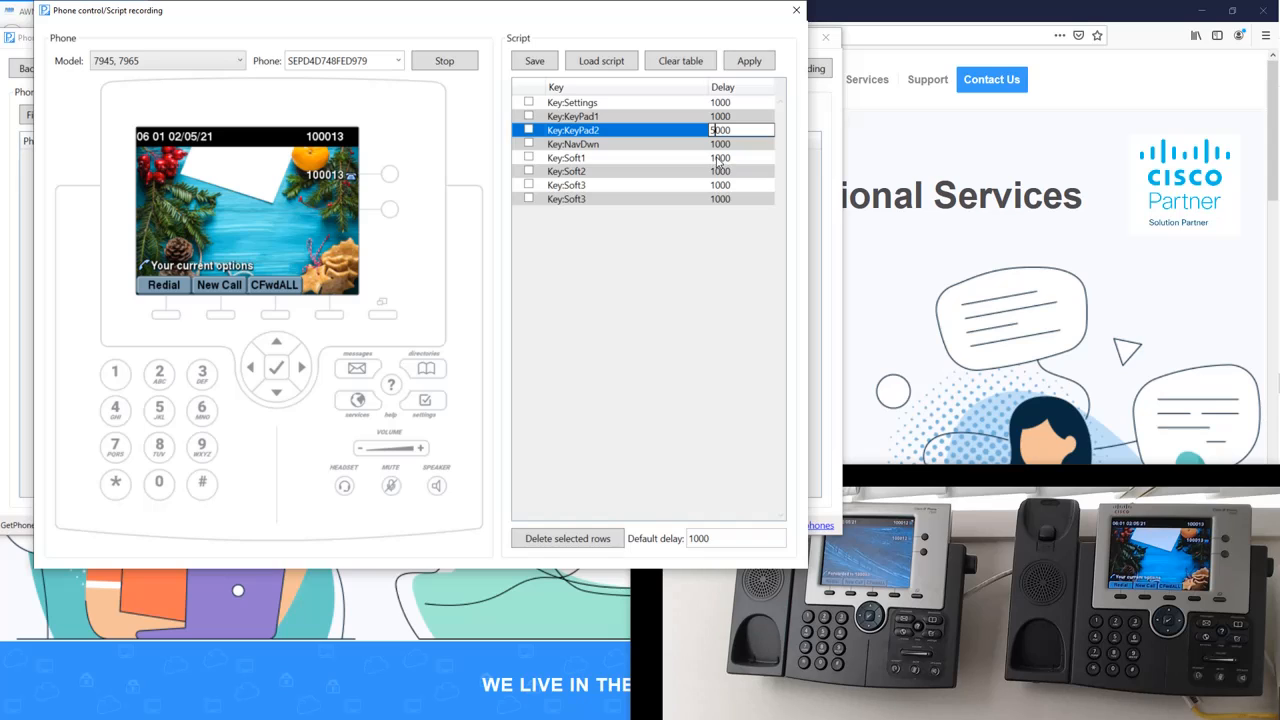
left_click(722, 163)
left_click(726, 147)
left_click(726, 147)
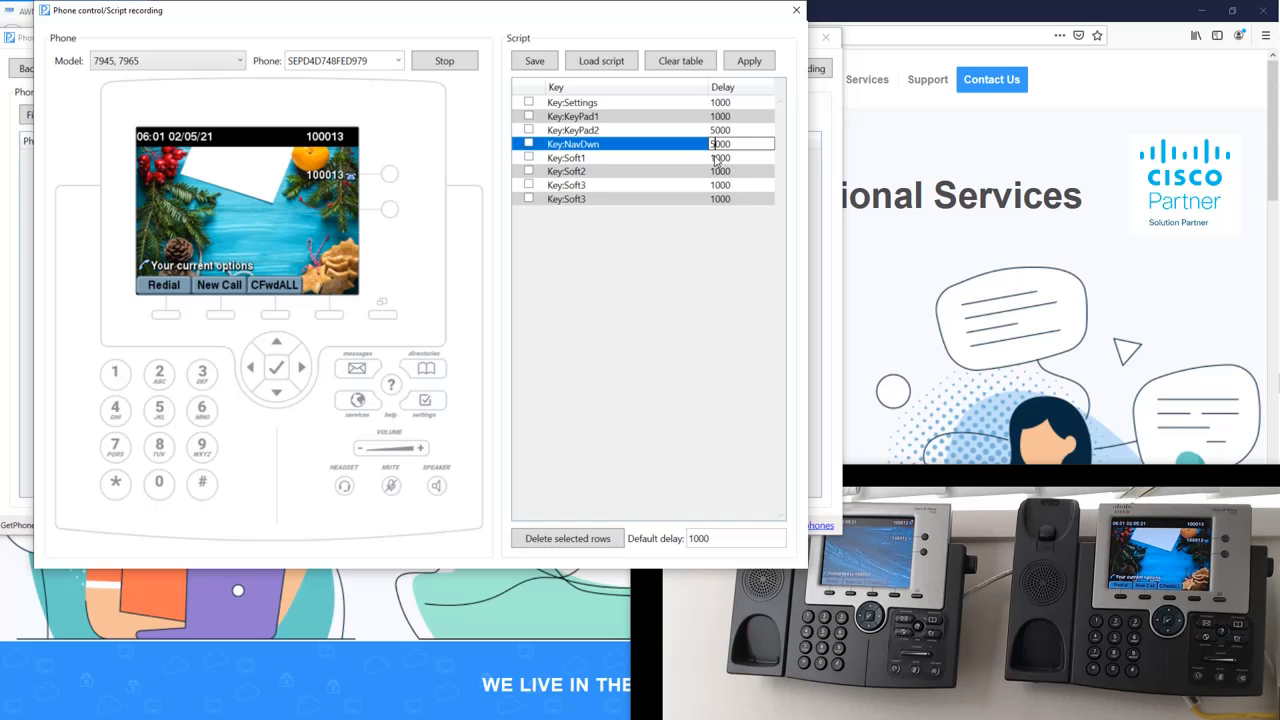
left_click(716, 160)
left_click(722, 160)
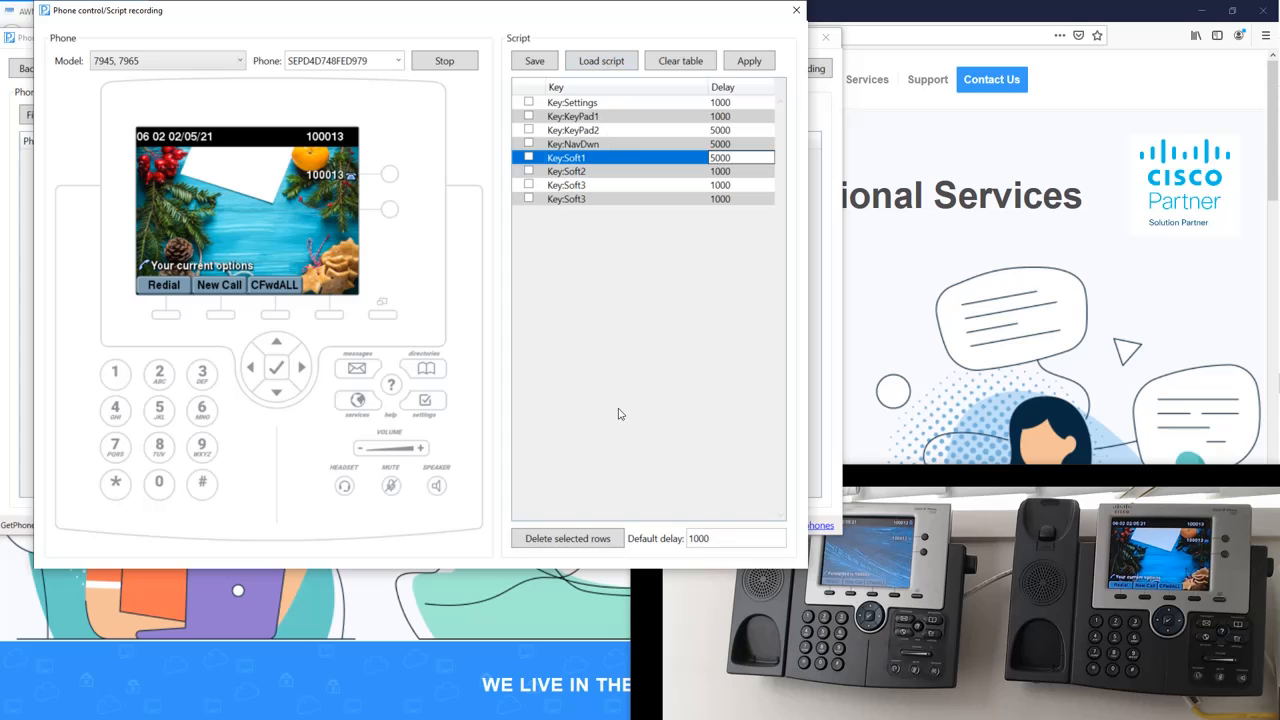
Stop viewing the phone screen and apply the recorded script to the execution module
left_click(450, 63)
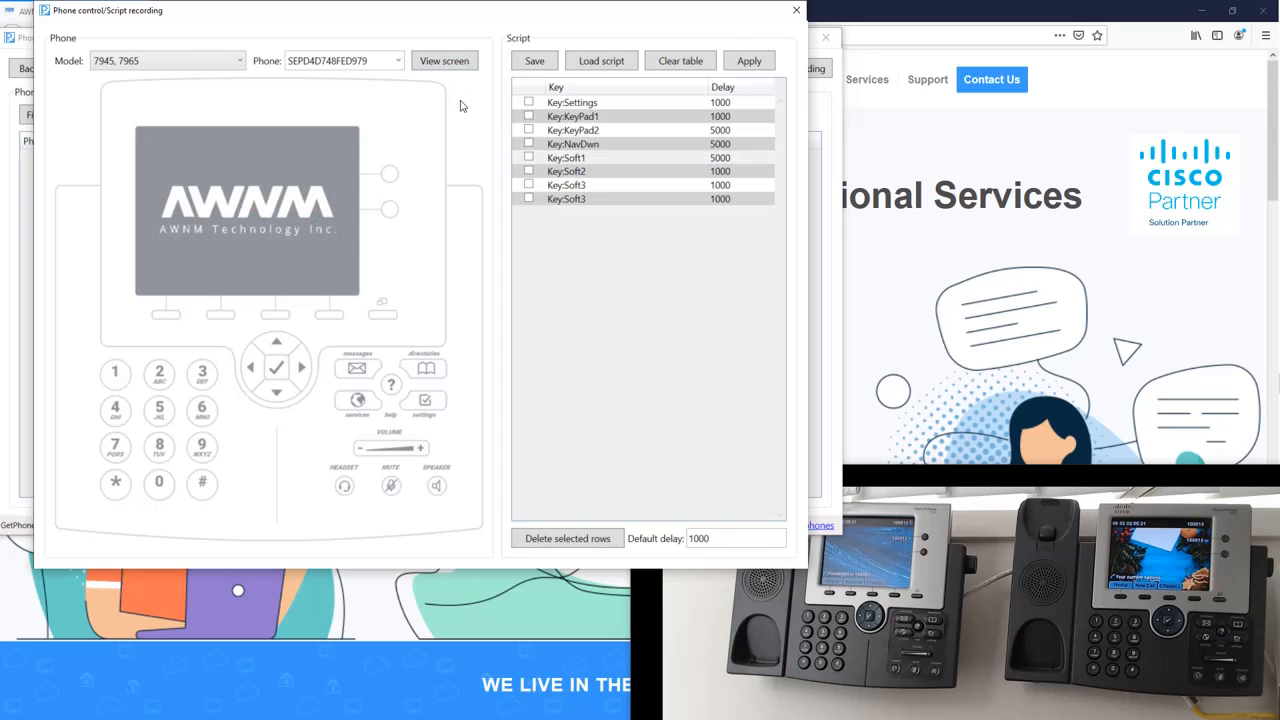
left_click(752, 66)
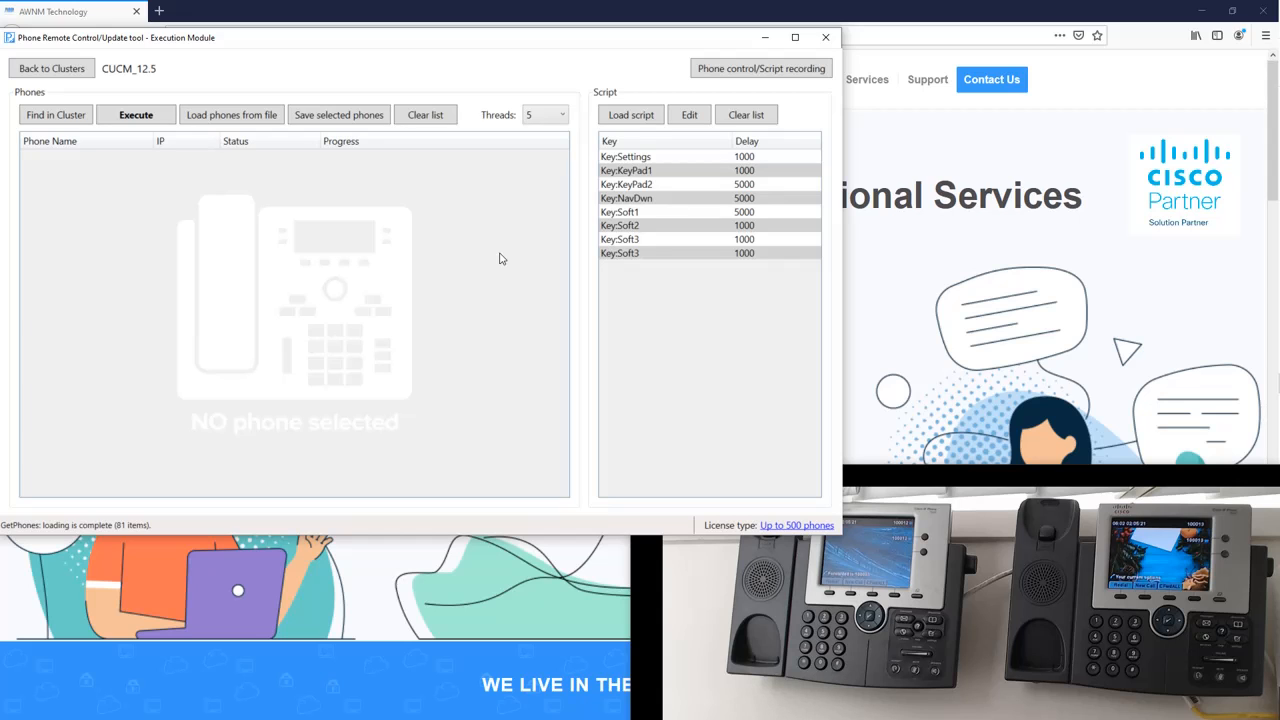
Clear the existing selection in the cluster's phone list and find phones whose model contains 7945
left_click(58, 115)
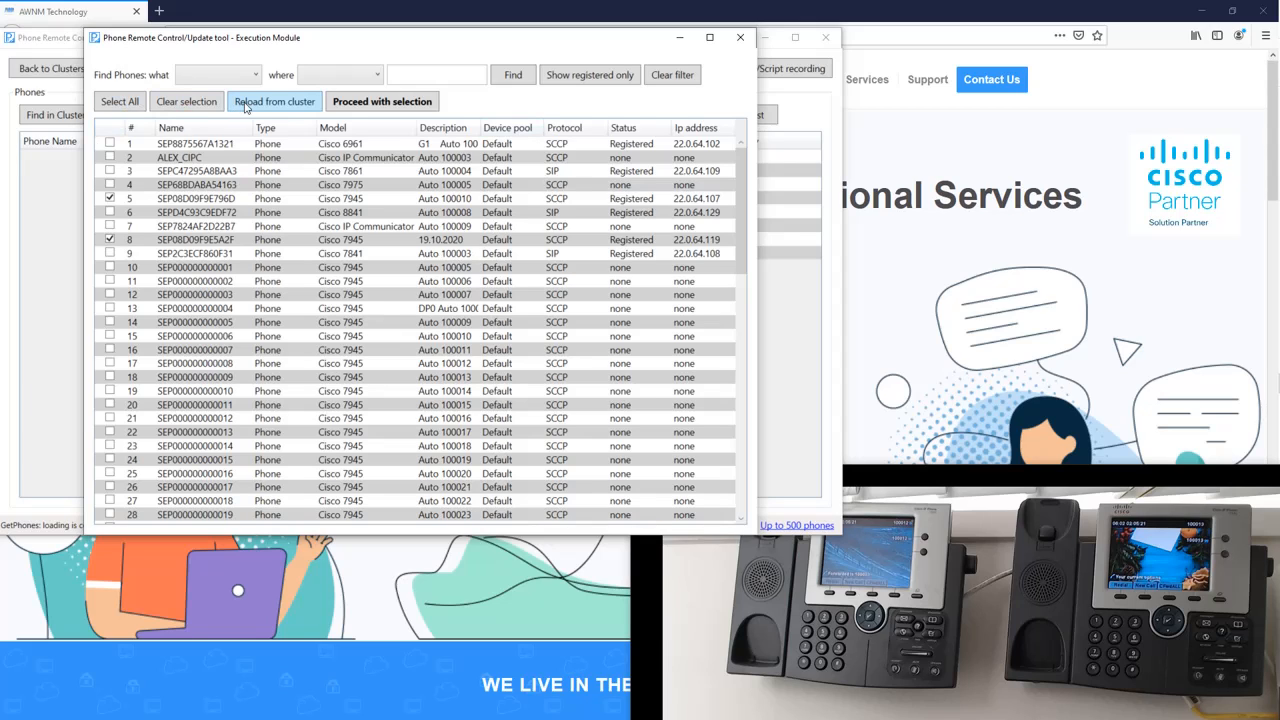
left_click(206, 105)
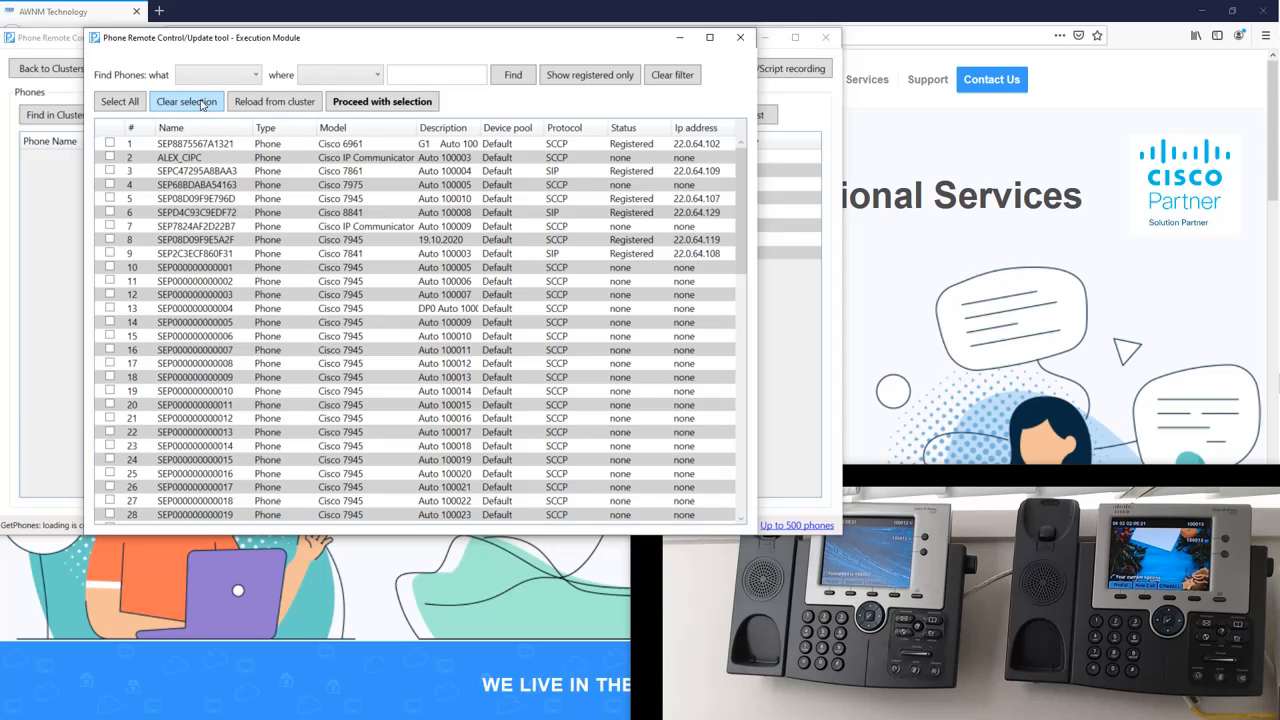
left_click(259, 82)
left_click(200, 128)
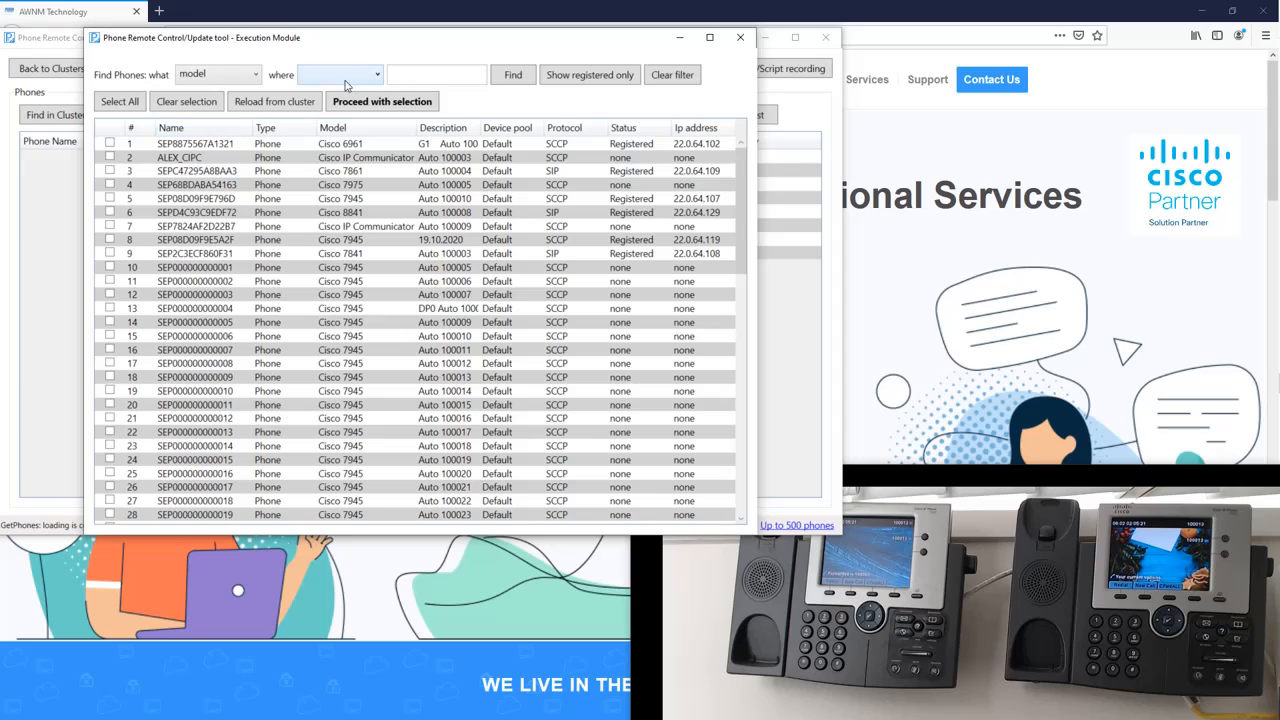
left_click(377, 77)
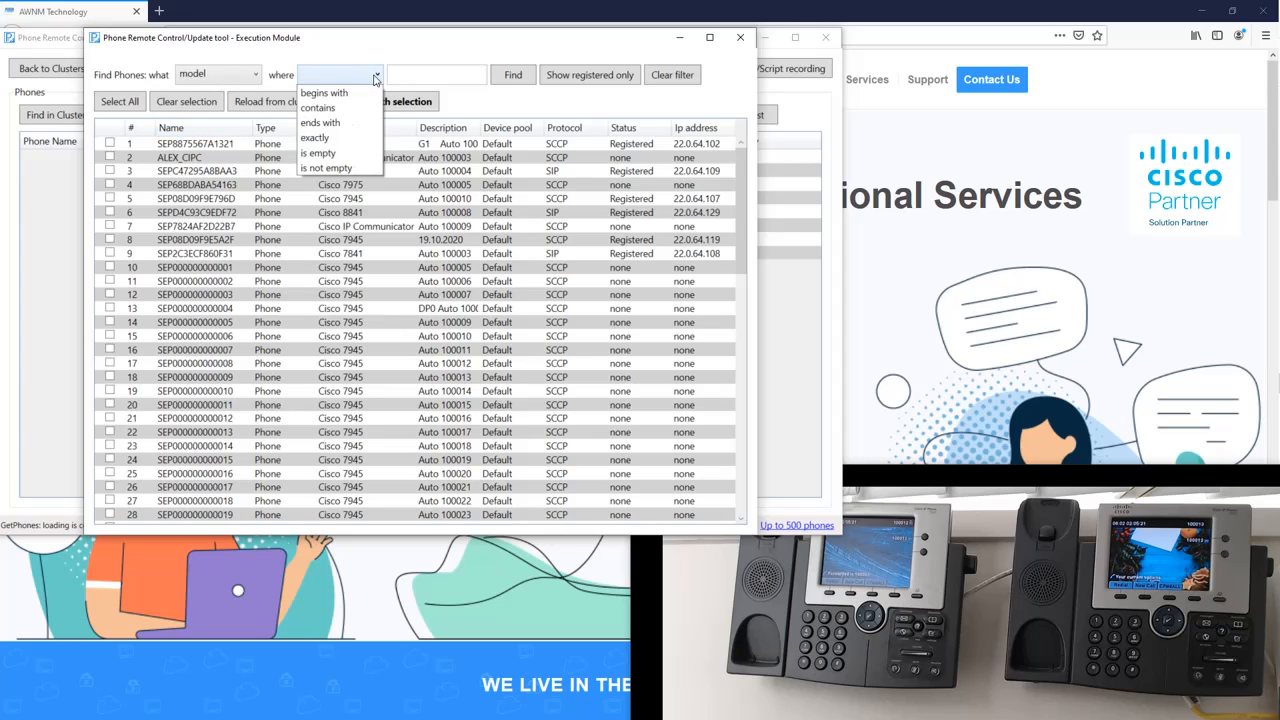
left_click(332, 108)
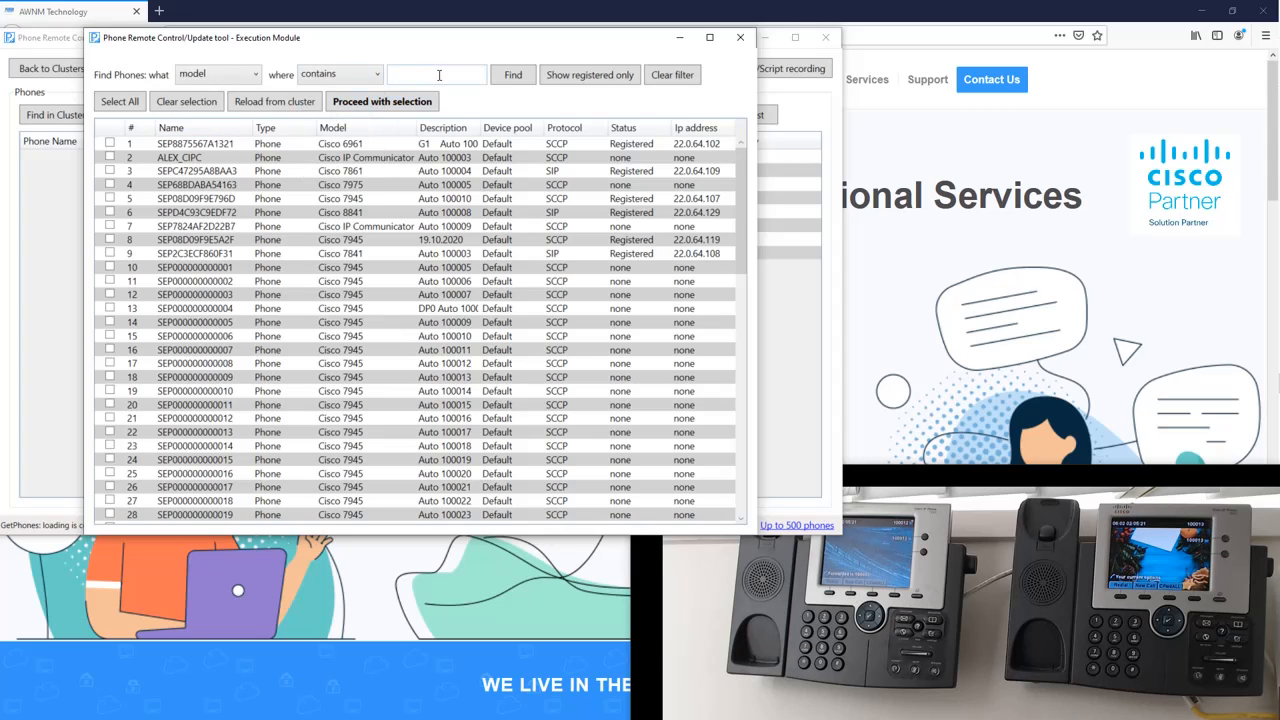
left_click(439, 74)
type("7945")
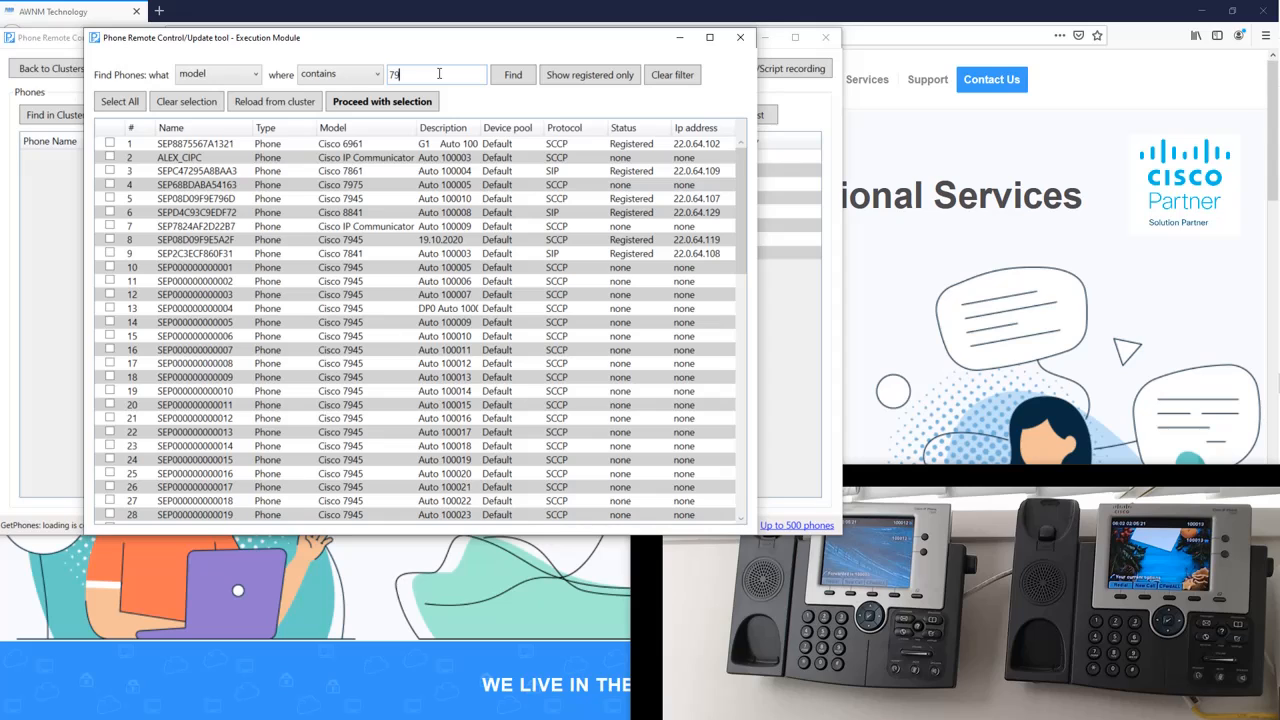
left_click(512, 80)
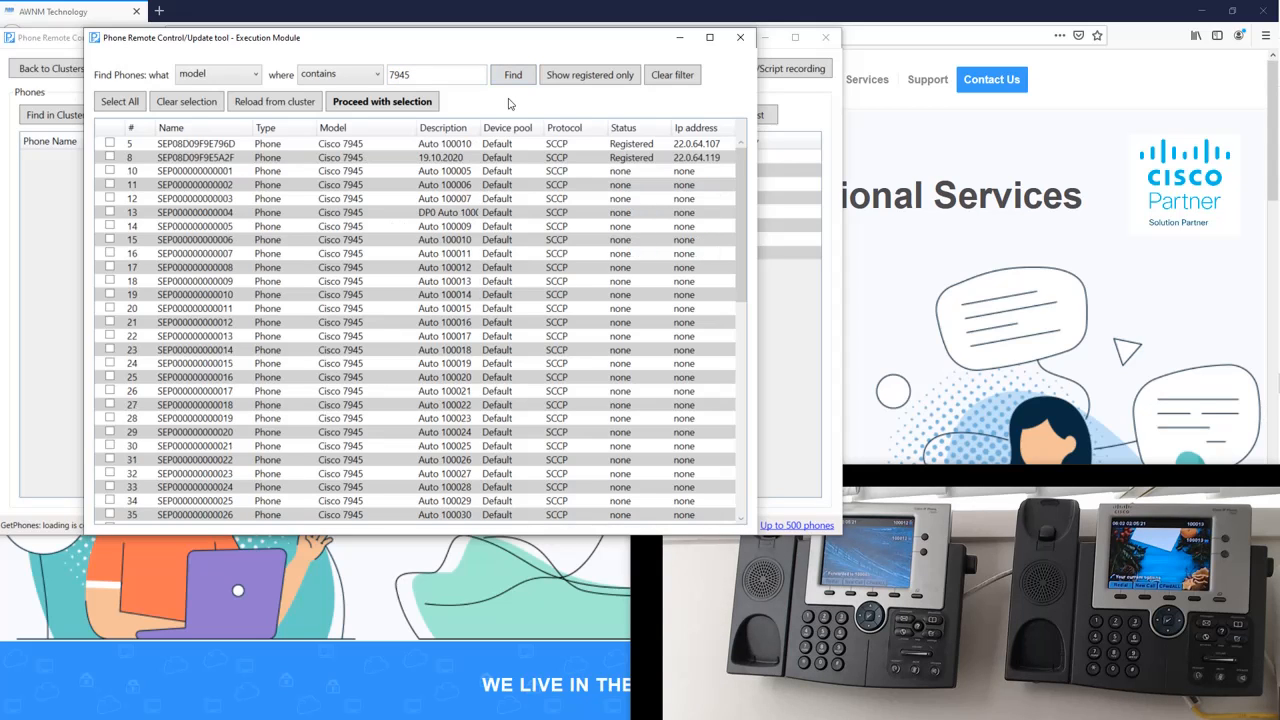
Limit the found phones to registered ones and proceed with all of them selected
left_click(594, 78)
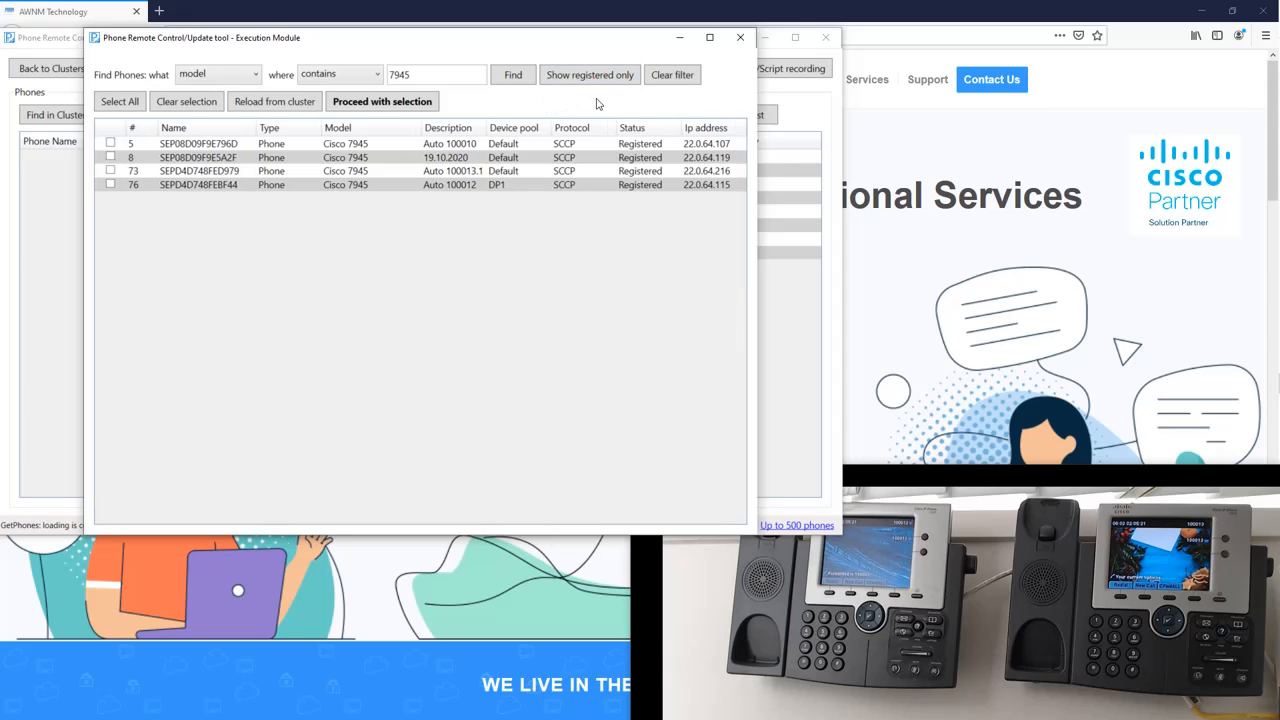
left_click(121, 102)
left_click(390, 102)
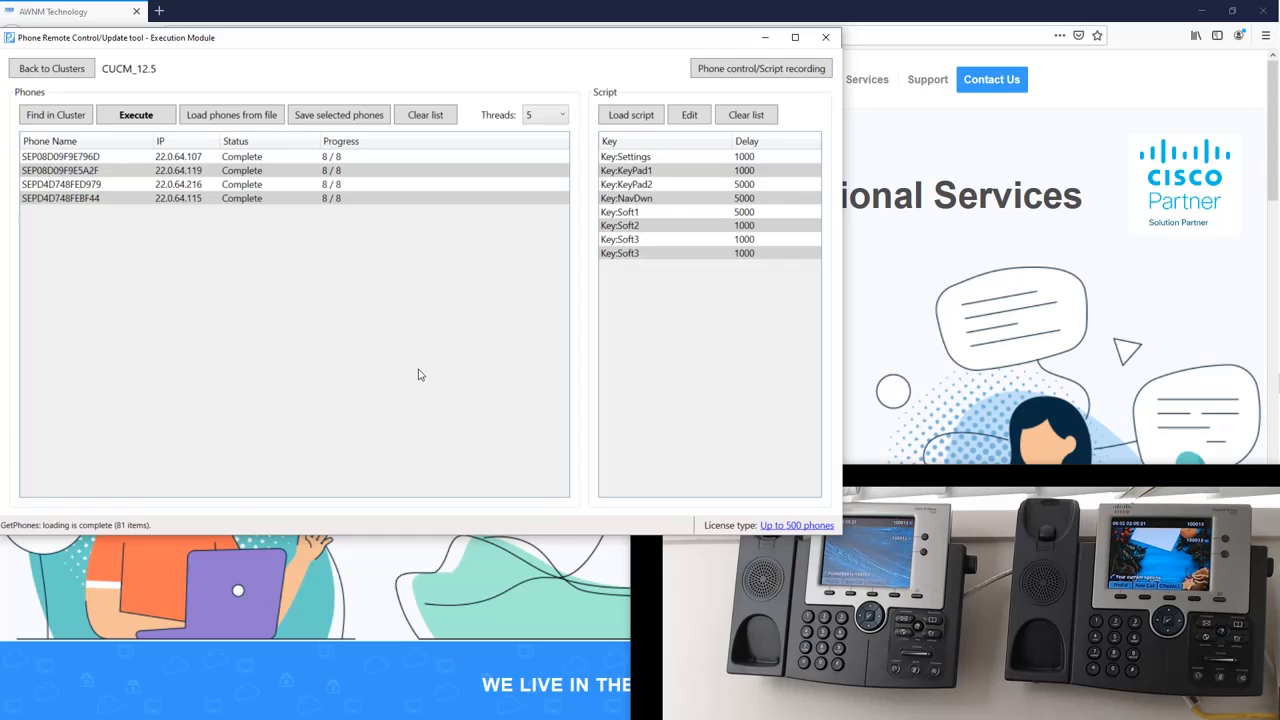
Execute the script on the selected phones and switch back to the AWNM Technology page in the browser
left_click(141, 119)
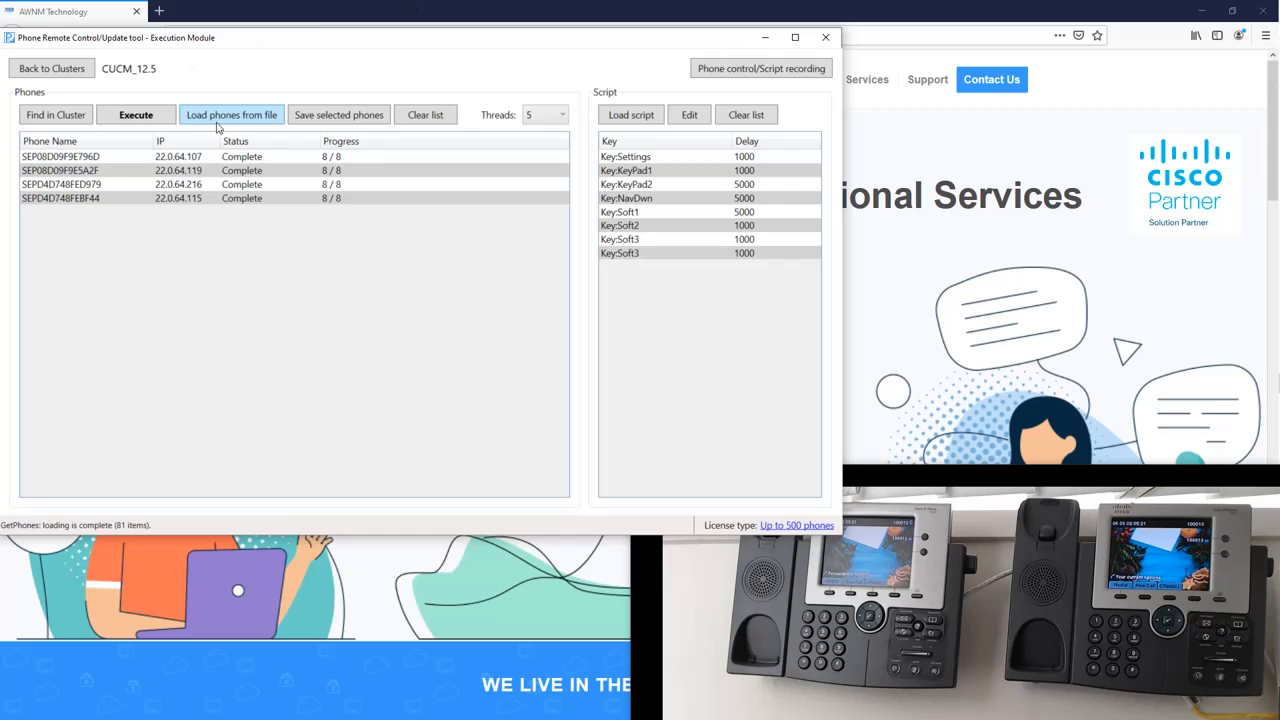
left_click(84, 11)
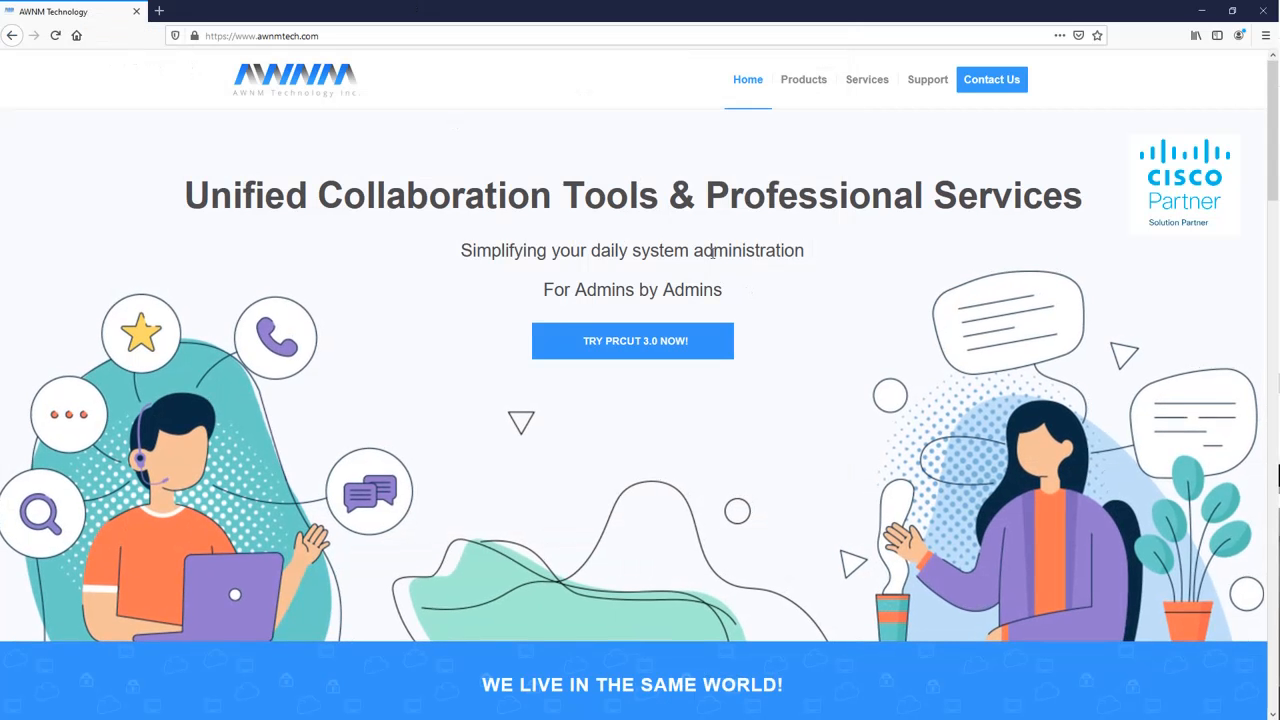
Go to the site's product list and open the license order page for the Phone Remote Control/Update tool (PRCUT)
left_click(806, 80)
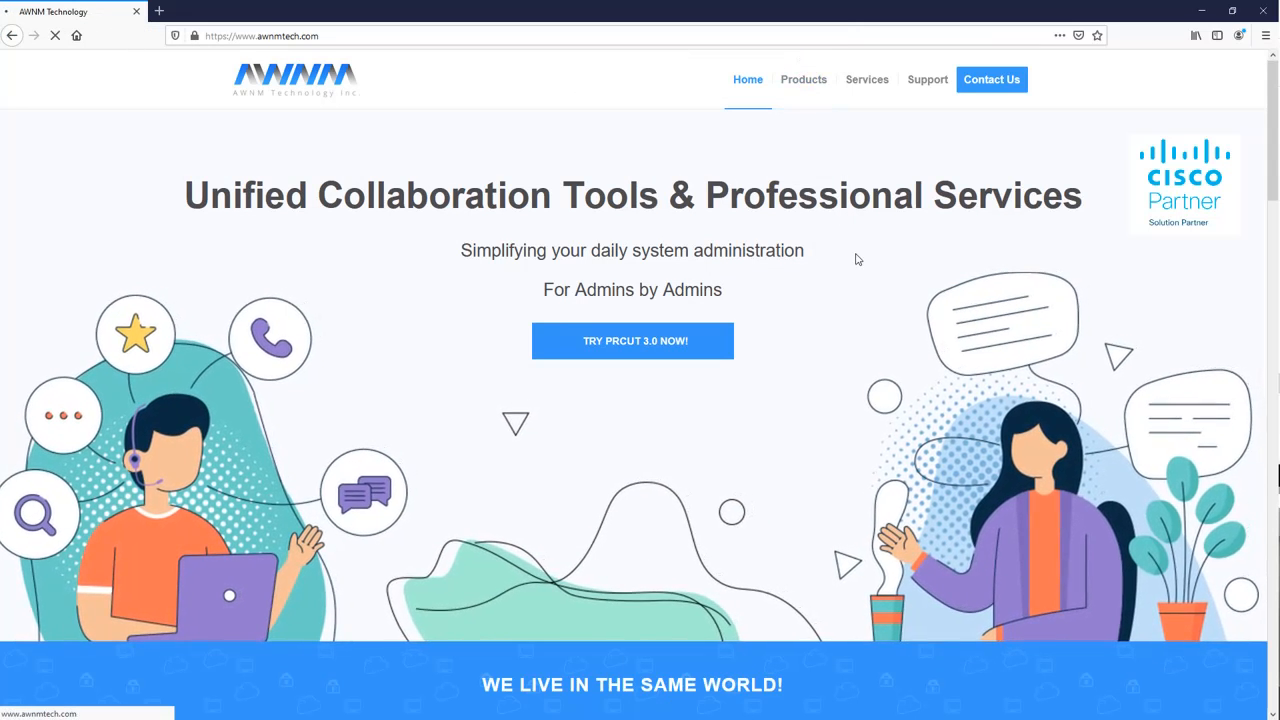
scroll(923, 317, "down", 2)
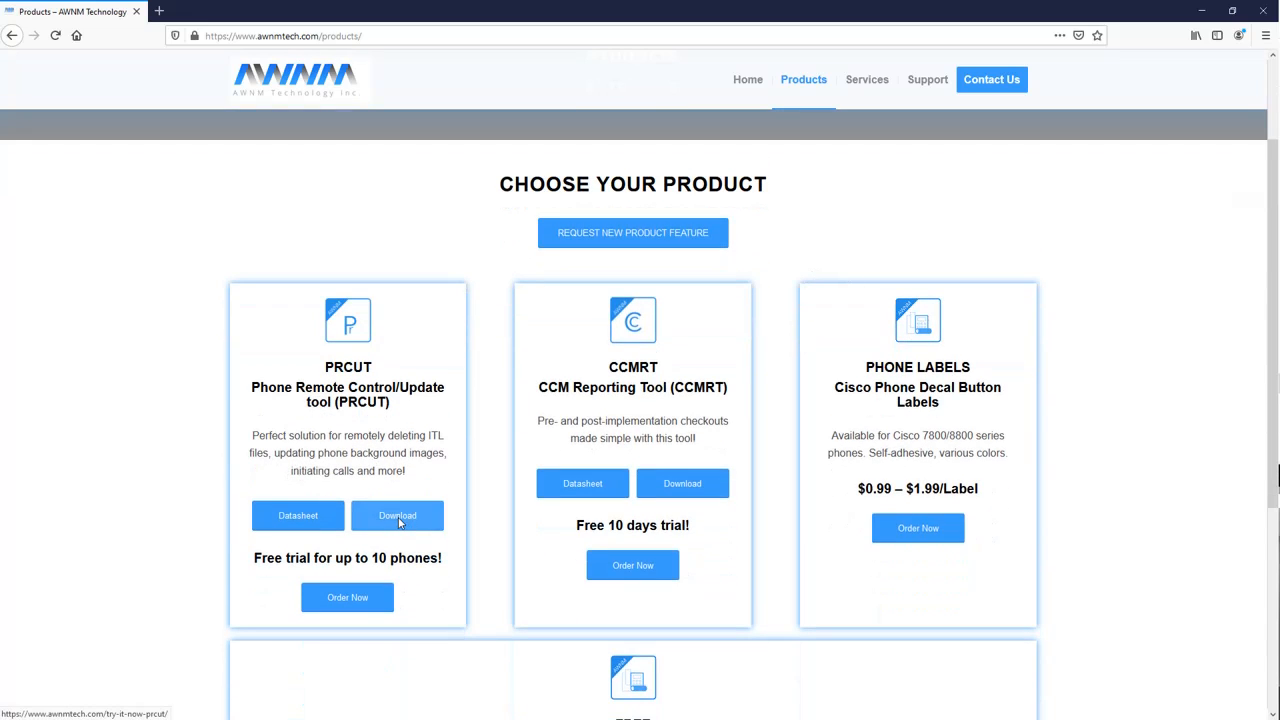
left_click(350, 598)
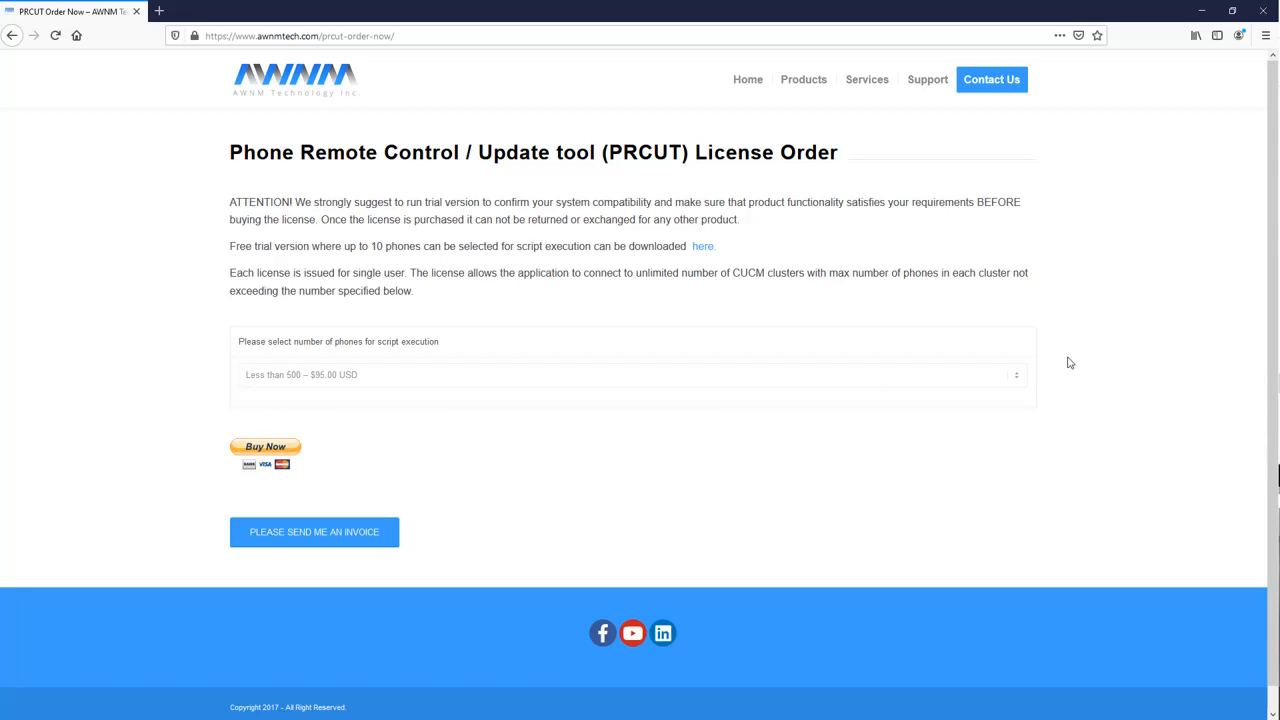
Choose the 500+ Phones – $295.00 USD license option and open the site's Support page
left_click(1019, 381)
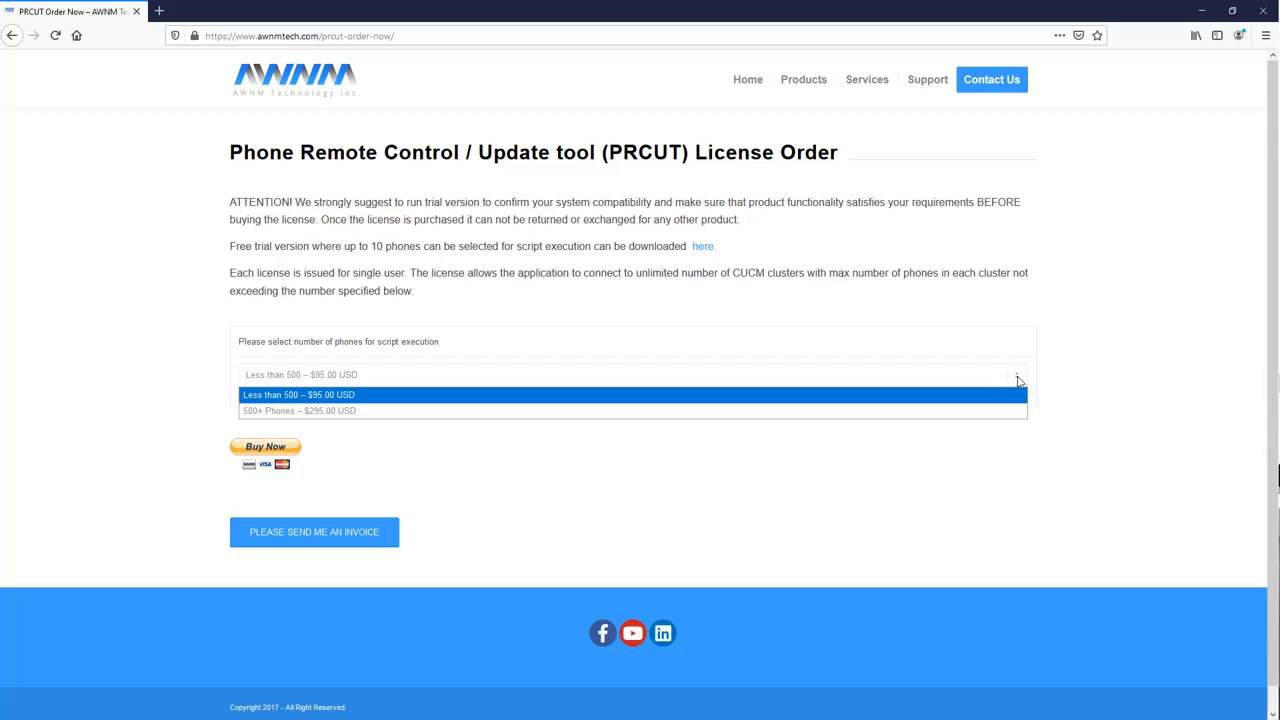
left_click(276, 416)
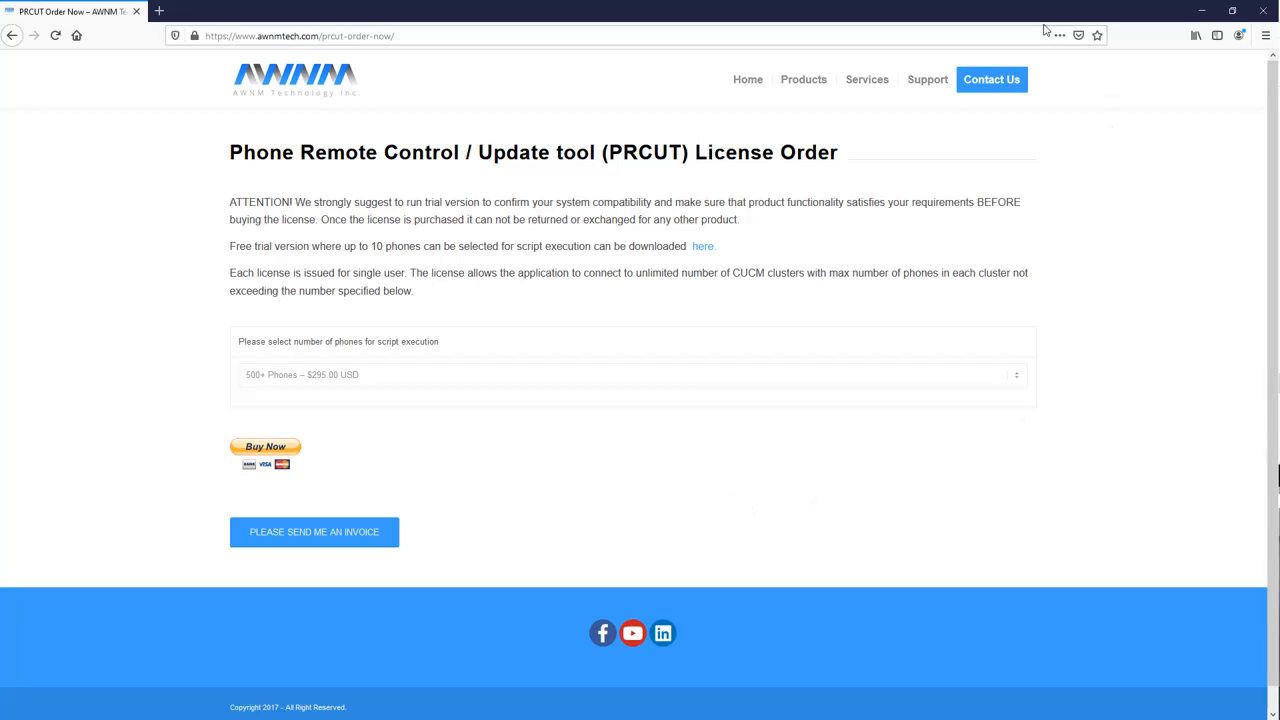
left_click(930, 84)
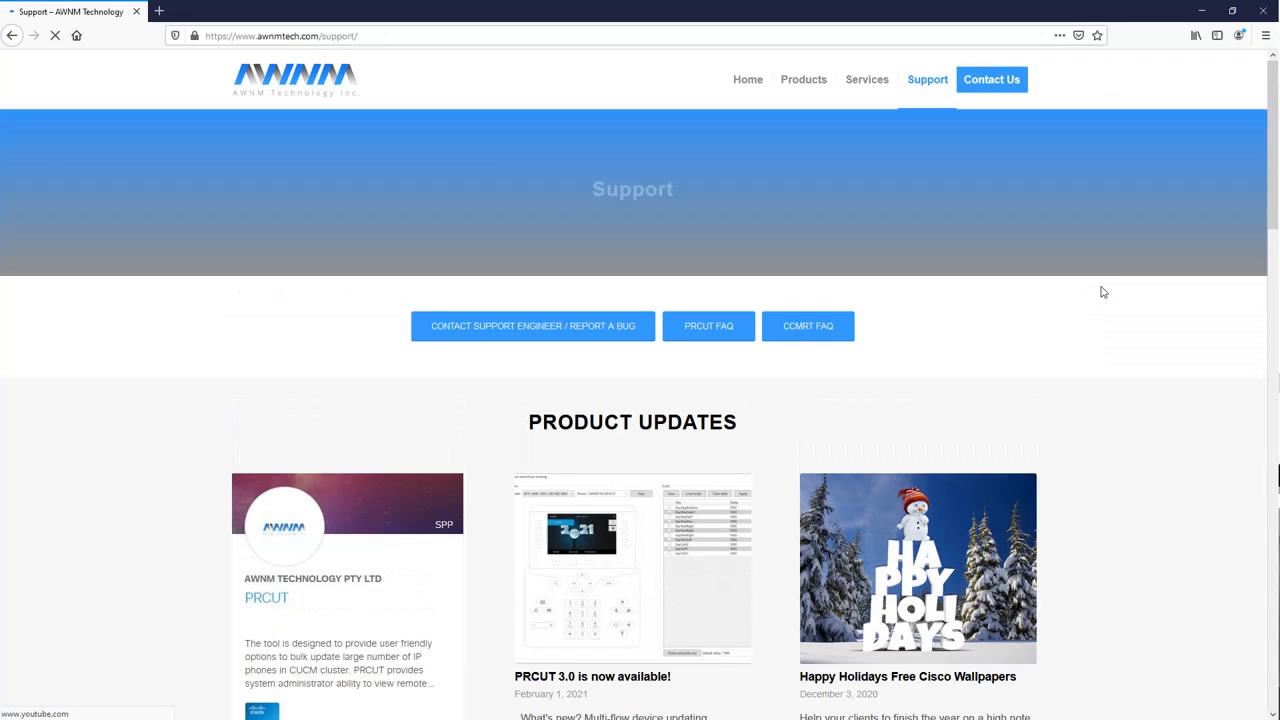